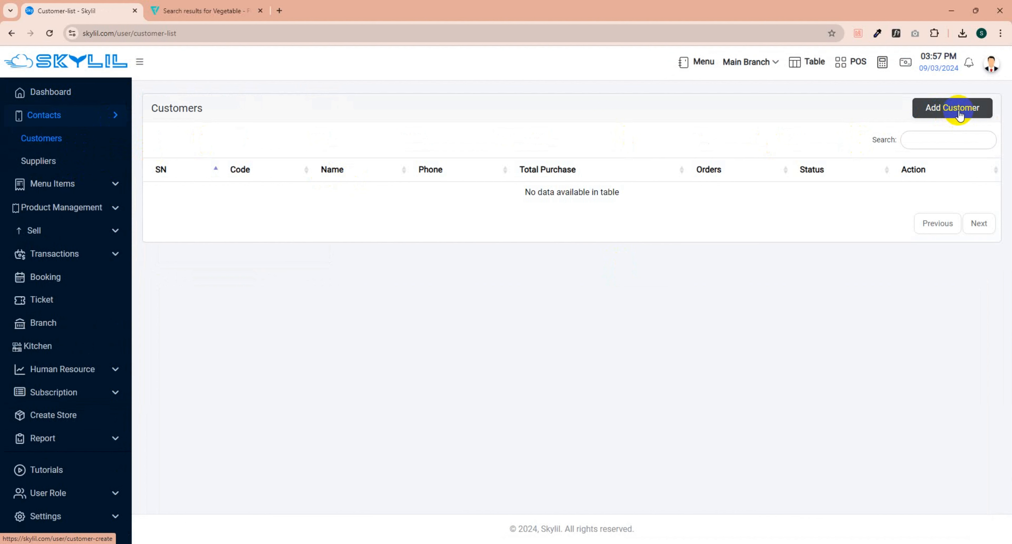
Step: Go to the Customers list under Contacts
{"action": "left_click", "coordinate": [63, 140]}
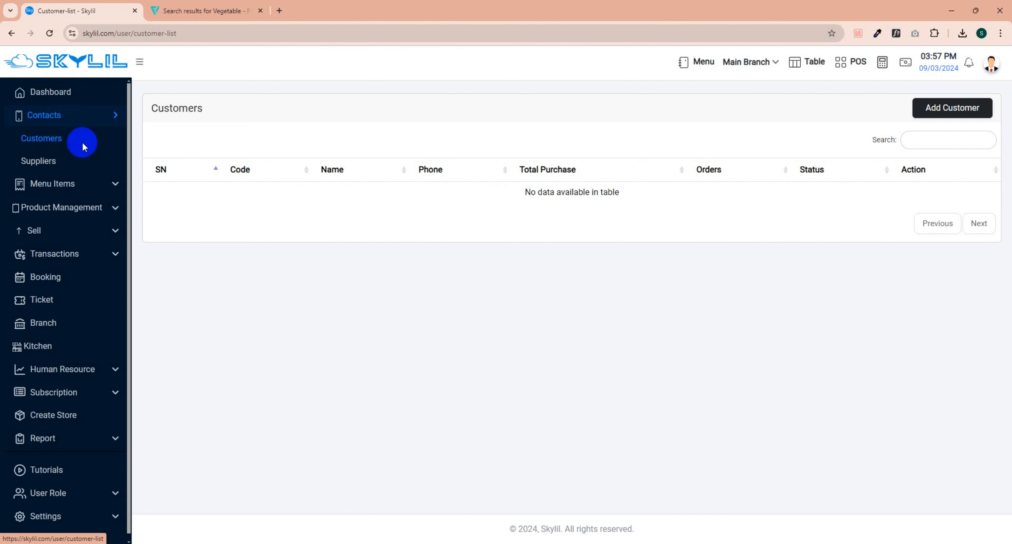
Step: Start a new customer and enter the customer's full name and phone number
{"action": "left_click", "coordinate": [951, 113]}
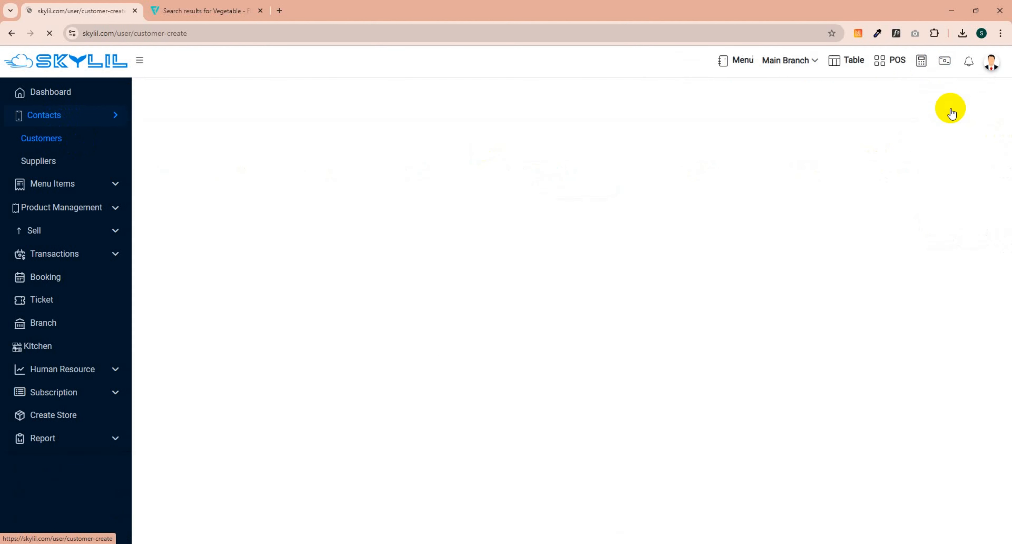
{"action": "left_click", "coordinate": [484, 199]}
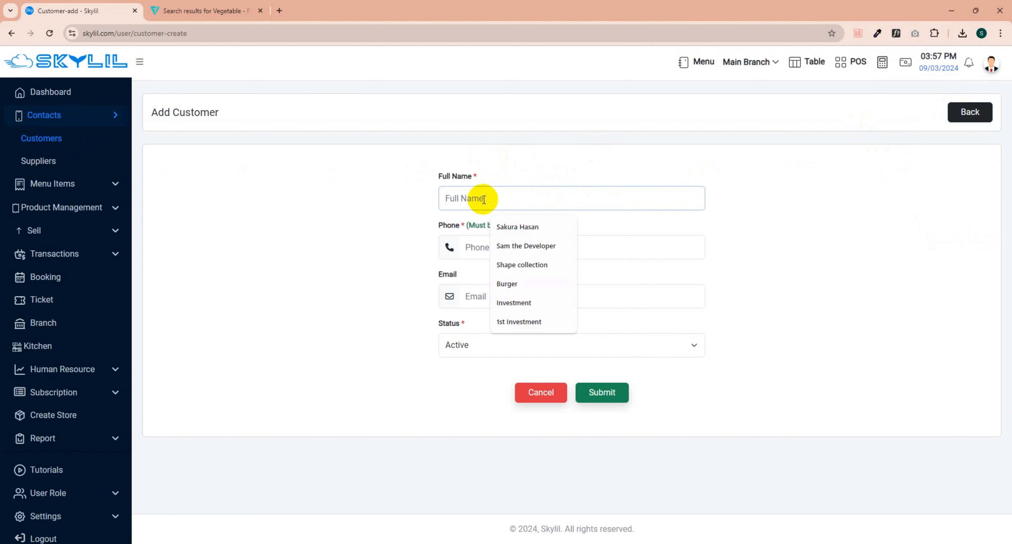
{"action": "type", "text": "Samiya"}
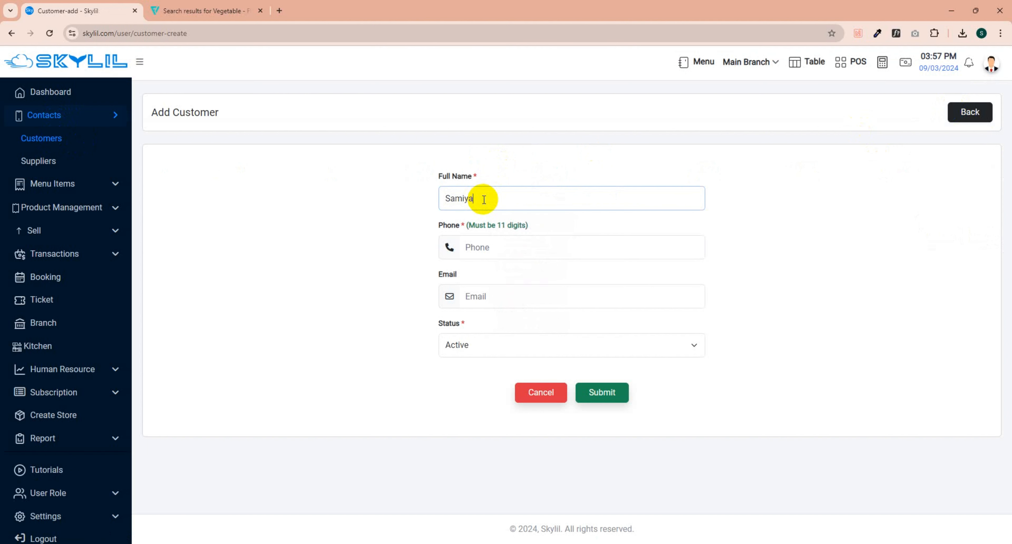
{"action": "key", "text": "Tab"}
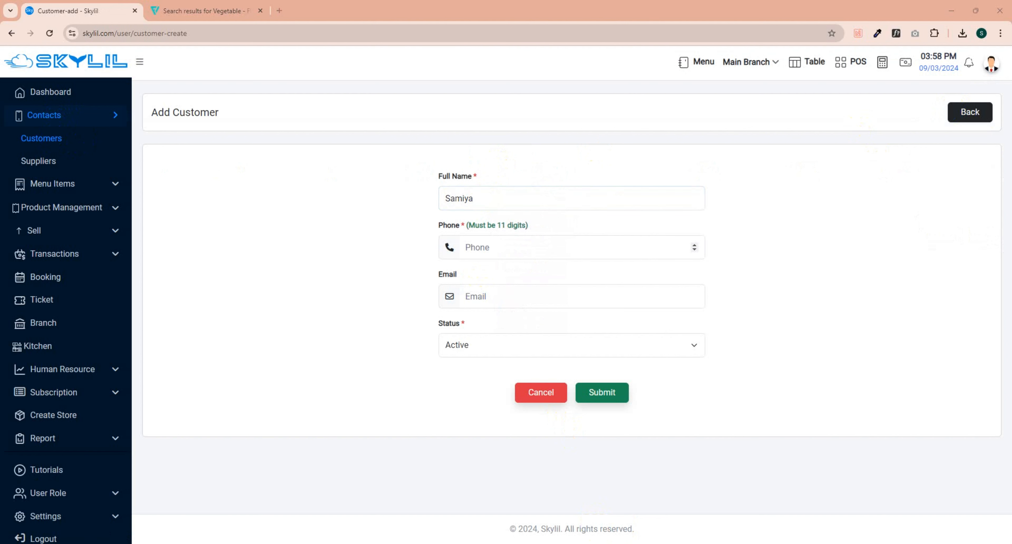
{"action": "left_click", "coordinate": [505, 250]}
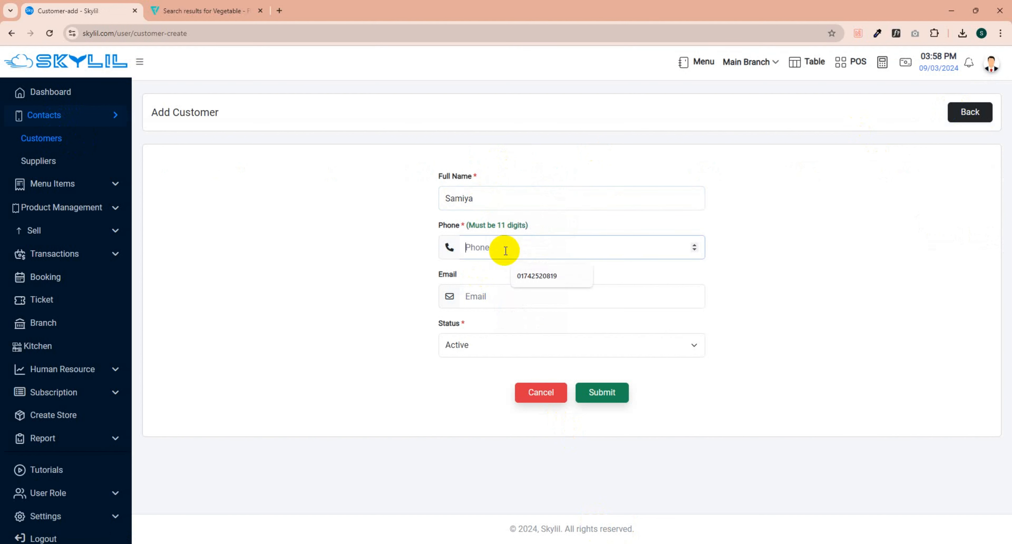
{"action": "type", "text": "0123444444"}
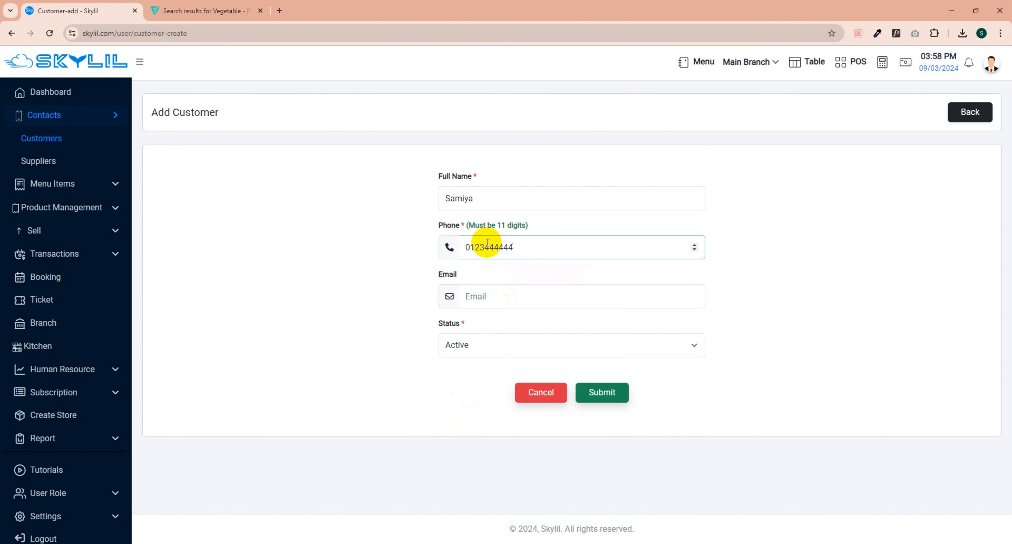
Step: Insert the missing phone digit, enter the customer's e-mail, and keep status Active
{"action": "left_click", "coordinate": [476, 247]}
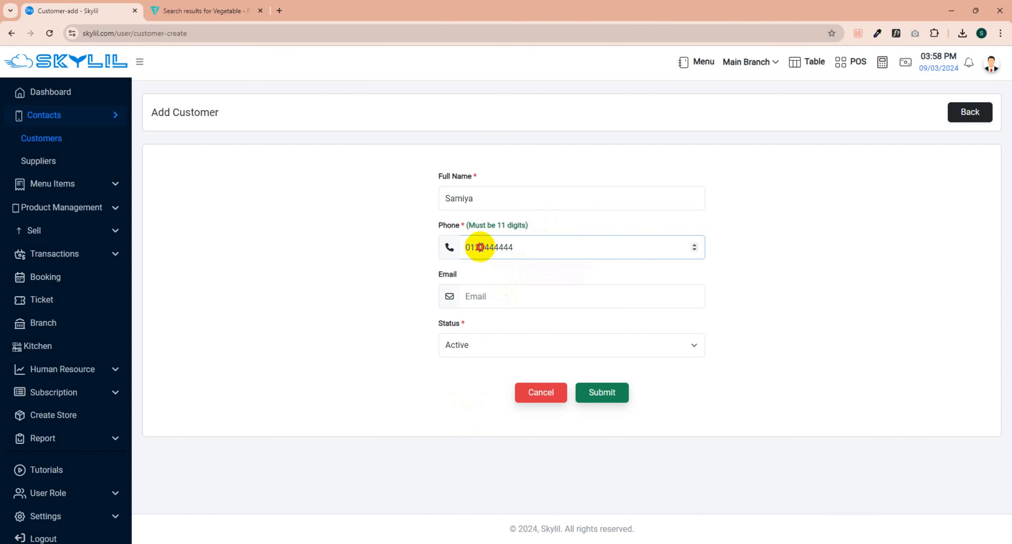
{"action": "left_click", "coordinate": [469, 249]}
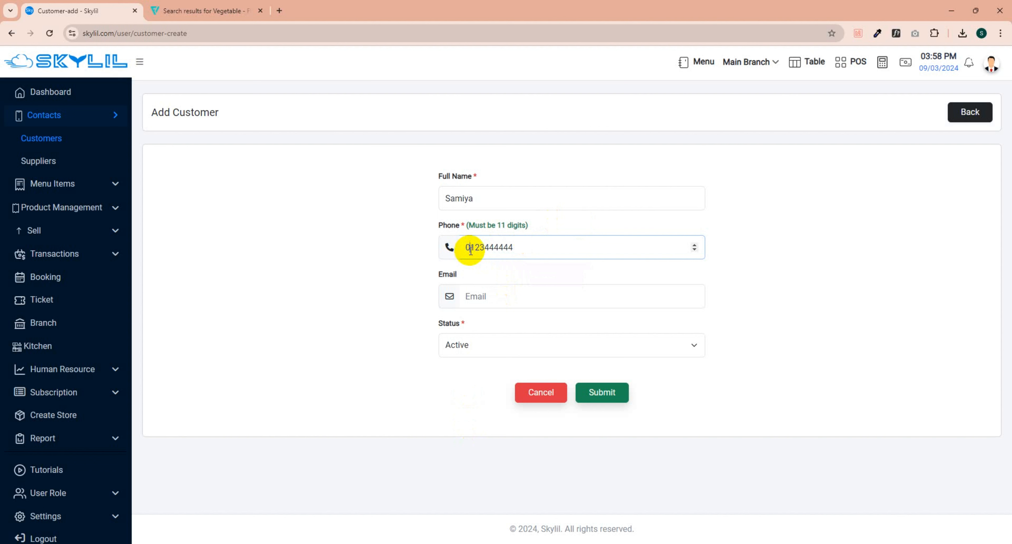
{"action": "left_click", "coordinate": [485, 250]}
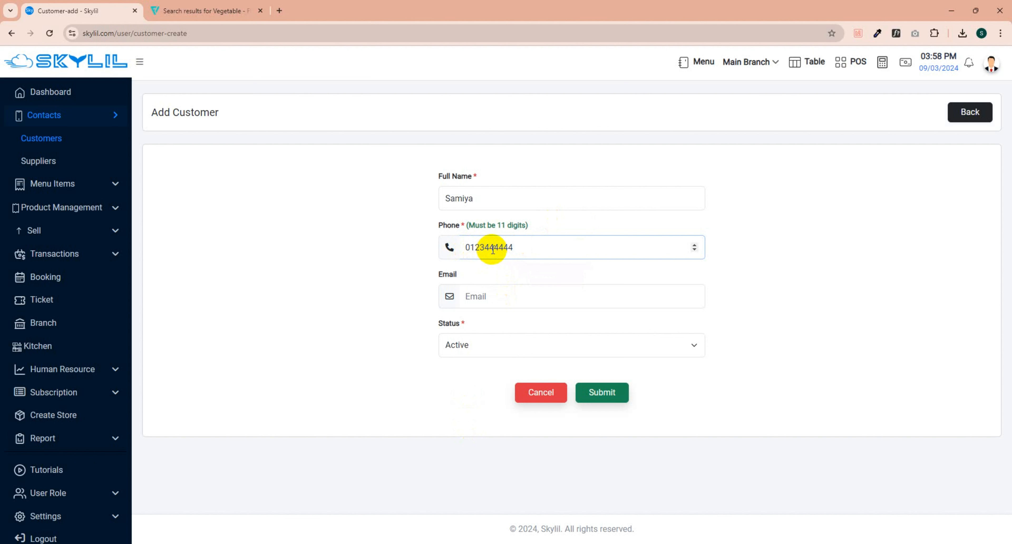
{"action": "type", "text": "4"}
{"action": "left_click", "coordinate": [498, 296]}
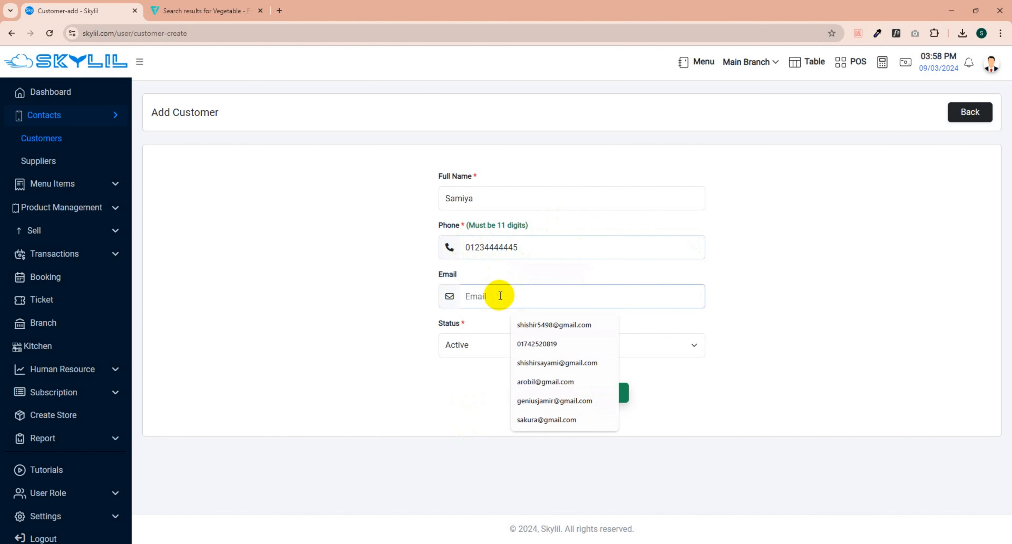
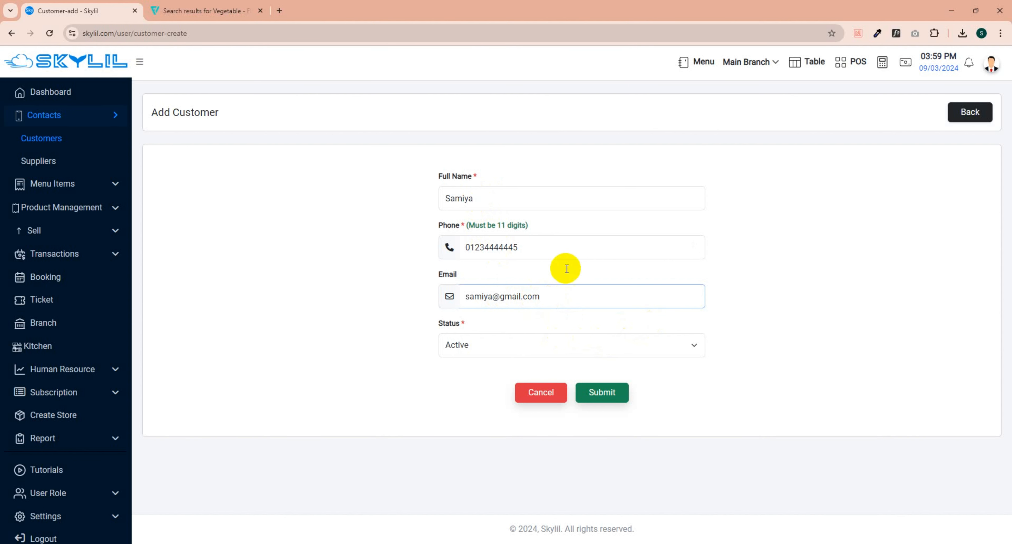
{"action": "left_click", "coordinate": [654, 348]}
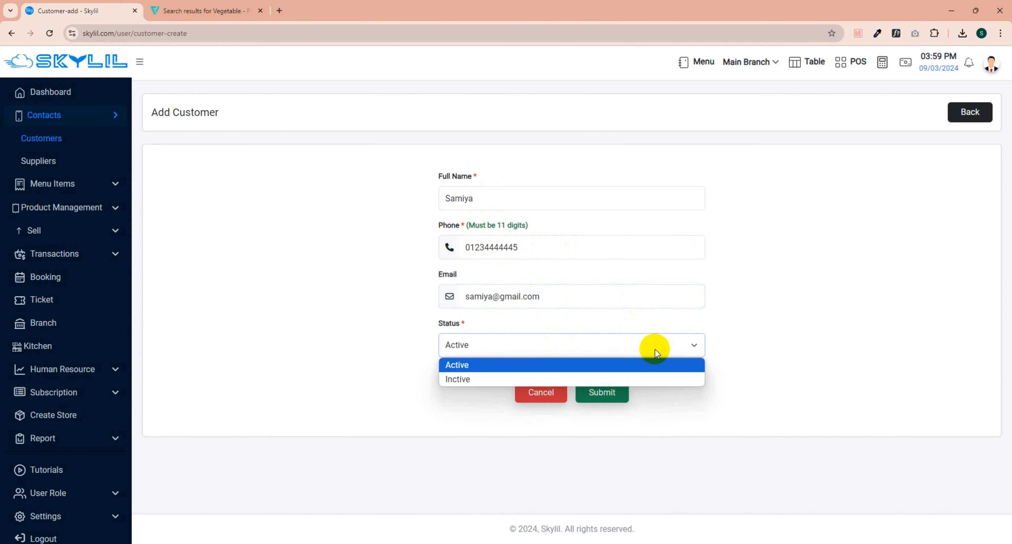
{"action": "left_click", "coordinate": [655, 349]}
Step: Submit the new customer and clear the accidental text selection on the list
{"action": "left_click", "coordinate": [612, 394]}
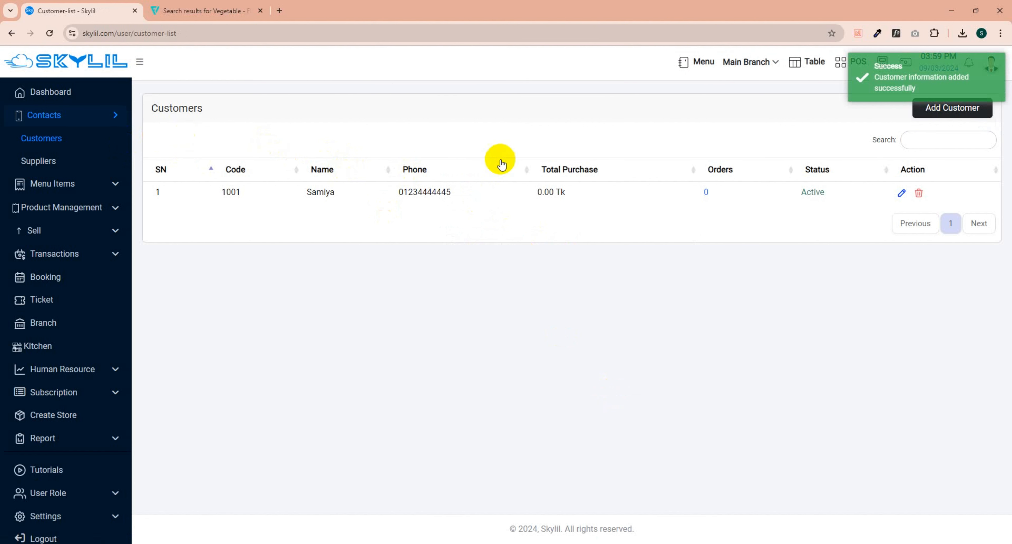
{"action": "left_click_drag", "start_coordinate": [909, 73], "coordinate": [684, 114]}
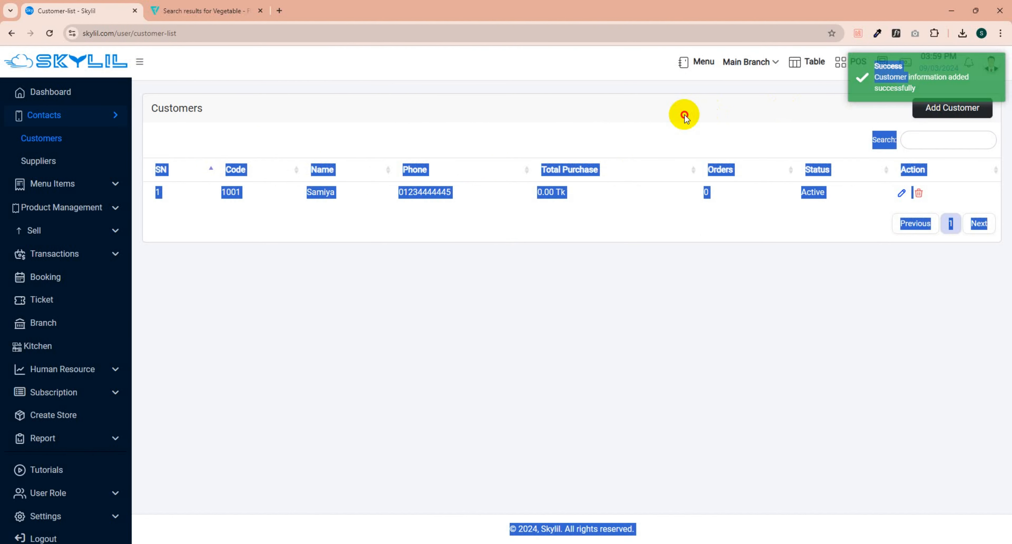
{"action": "left_click", "coordinate": [470, 118]}
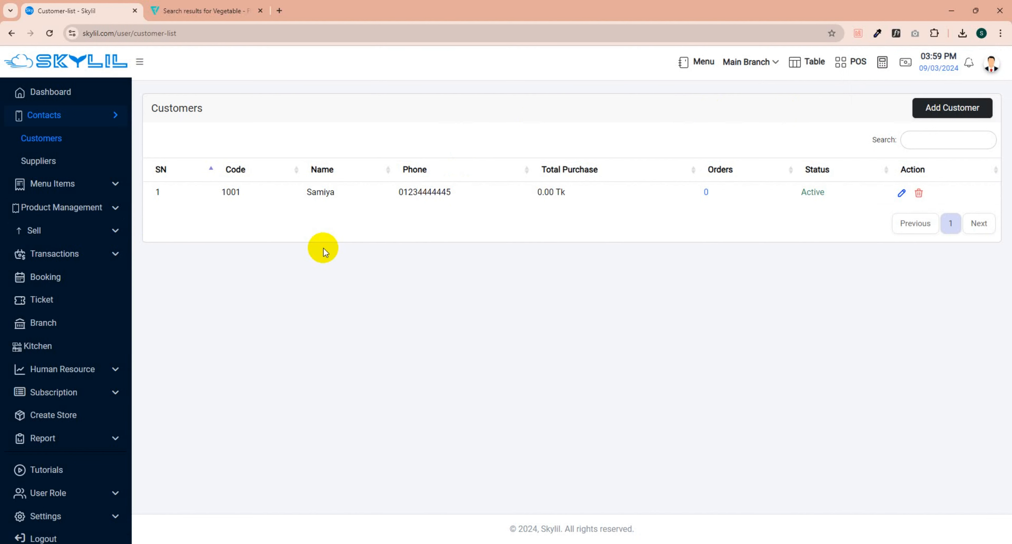
{"action": "left_click", "coordinate": [74, 515]}
{"action": "left_click", "coordinate": [41, 510]}
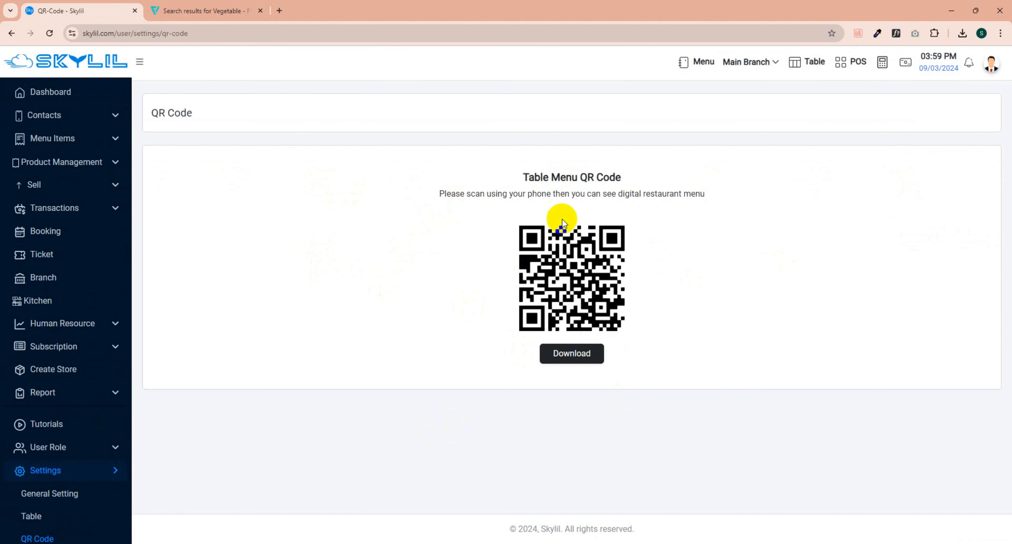
{"action": "left_click", "coordinate": [89, 124]}
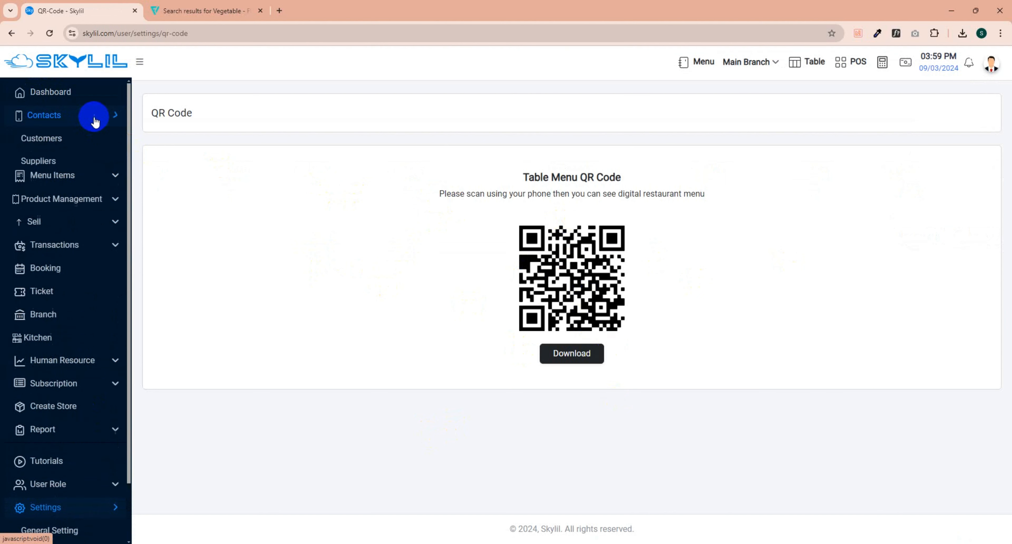
{"action": "left_click", "coordinate": [91, 136]}
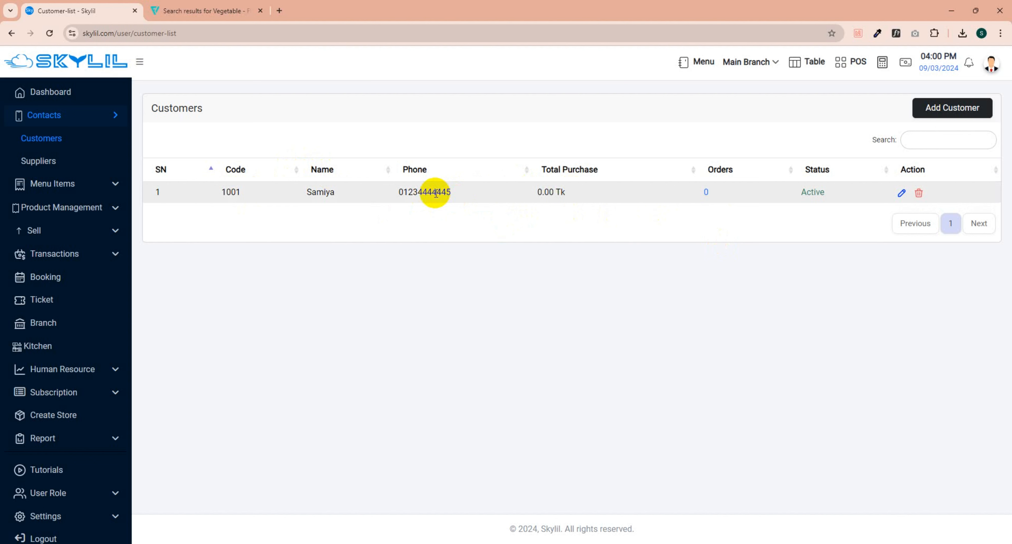
Step: Open the Suppliers list under Contacts and start a new supplier entry
{"action": "left_click", "coordinate": [56, 164]}
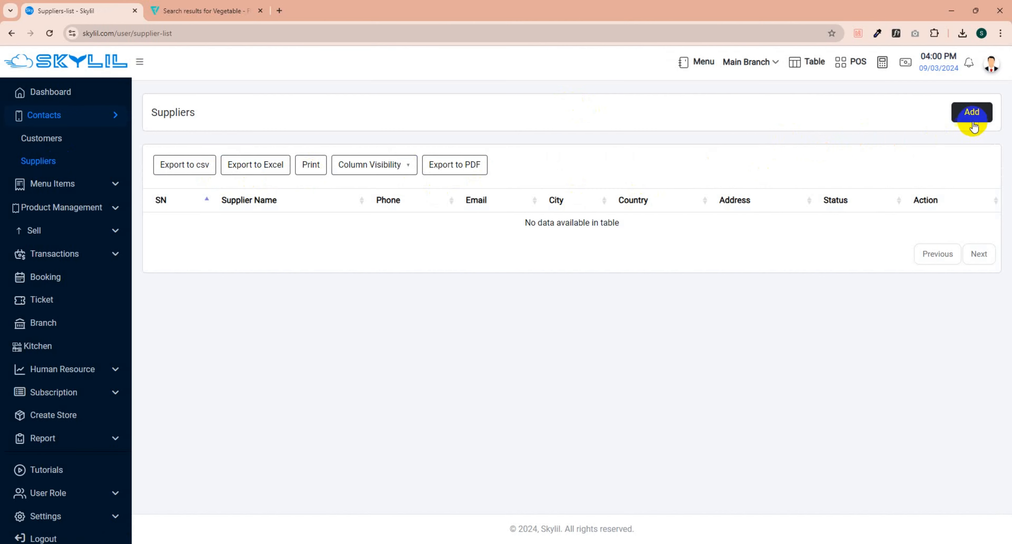
{"action": "left_click", "coordinate": [971, 112]}
{"action": "left_click", "coordinate": [276, 203]}
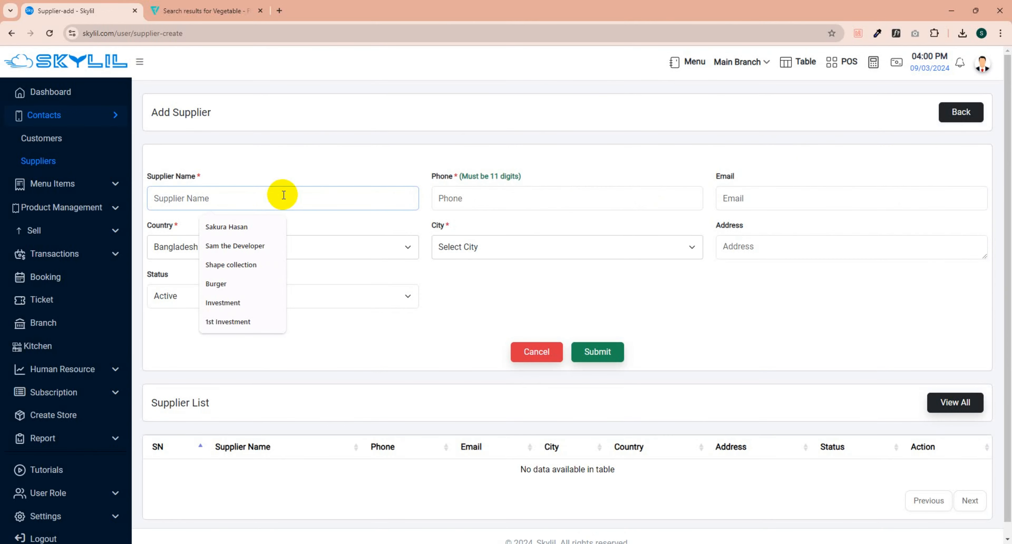
Step: Clear the stale name suggestions and enter the supplier's full name
{"action": "left_click", "coordinate": [275, 228]}
{"action": "left_click", "coordinate": [275, 228]}
{"action": "left_click", "coordinate": [275, 227]}
{"action": "left_click", "coordinate": [274, 228]}
{"action": "left_click", "coordinate": [275, 228]}
{"action": "left_click", "coordinate": [275, 228]}
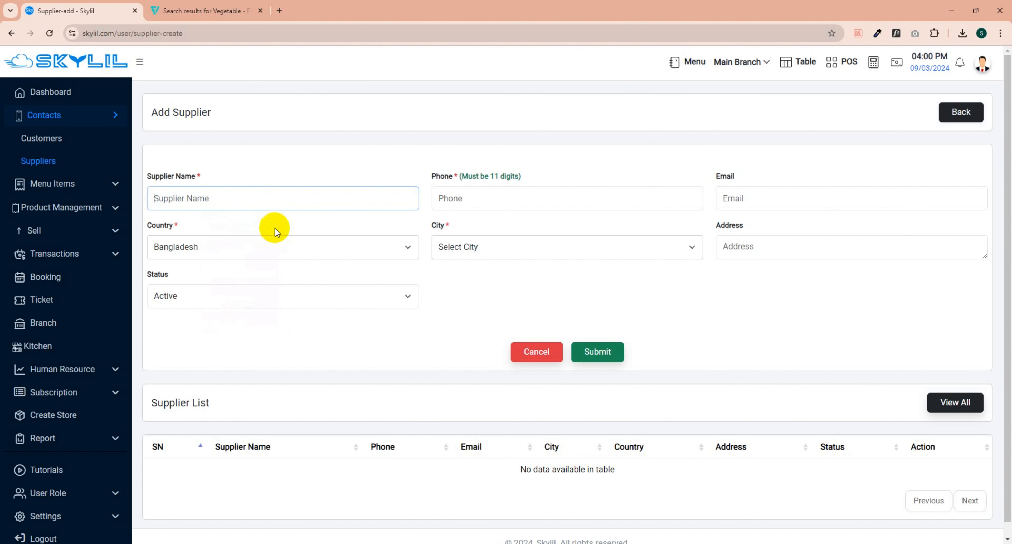
{"action": "left_click", "coordinate": [219, 199]}
{"action": "left_click", "coordinate": [267, 227]}
{"action": "left_click", "coordinate": [267, 227]}
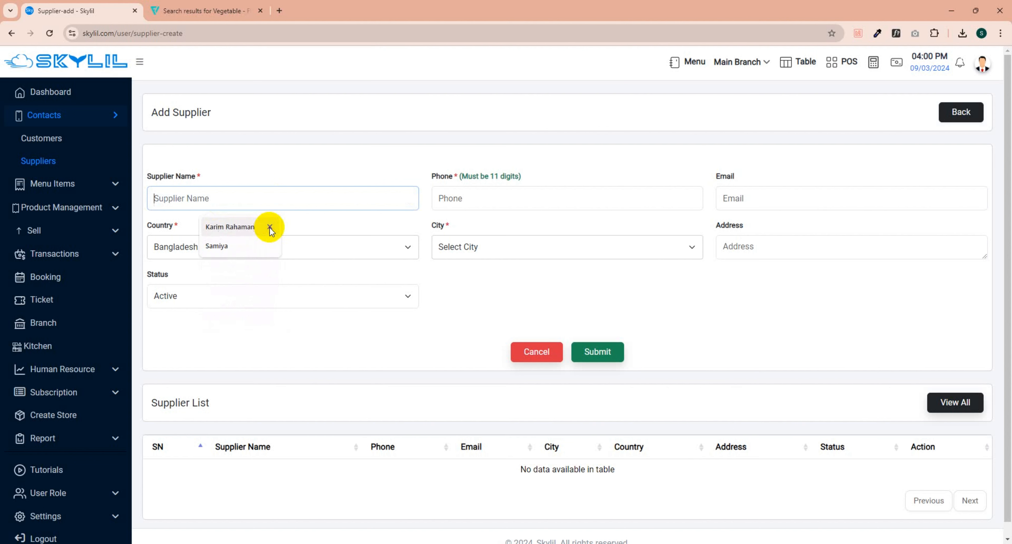
{"action": "left_click", "coordinate": [267, 227]}
{"action": "left_click", "coordinate": [267, 227]}
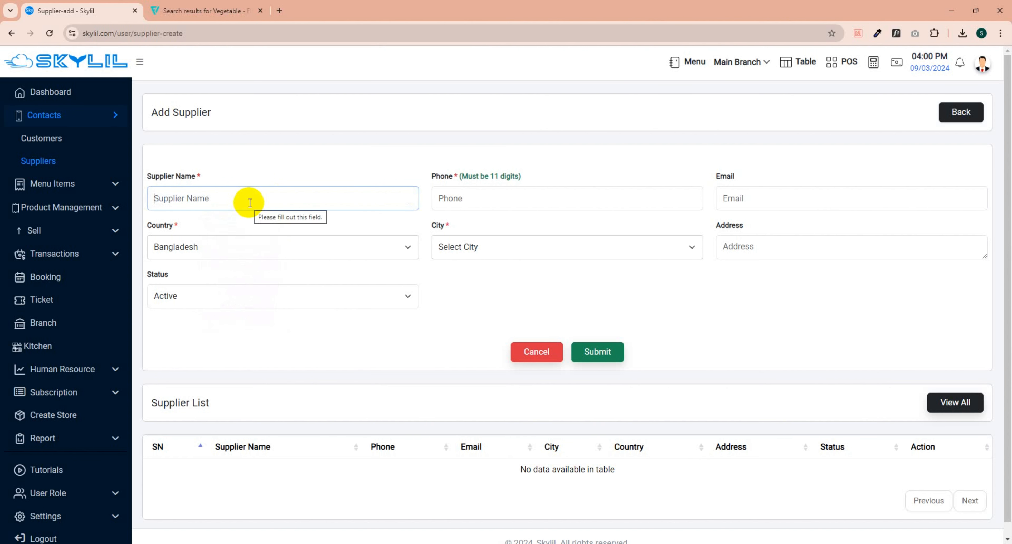
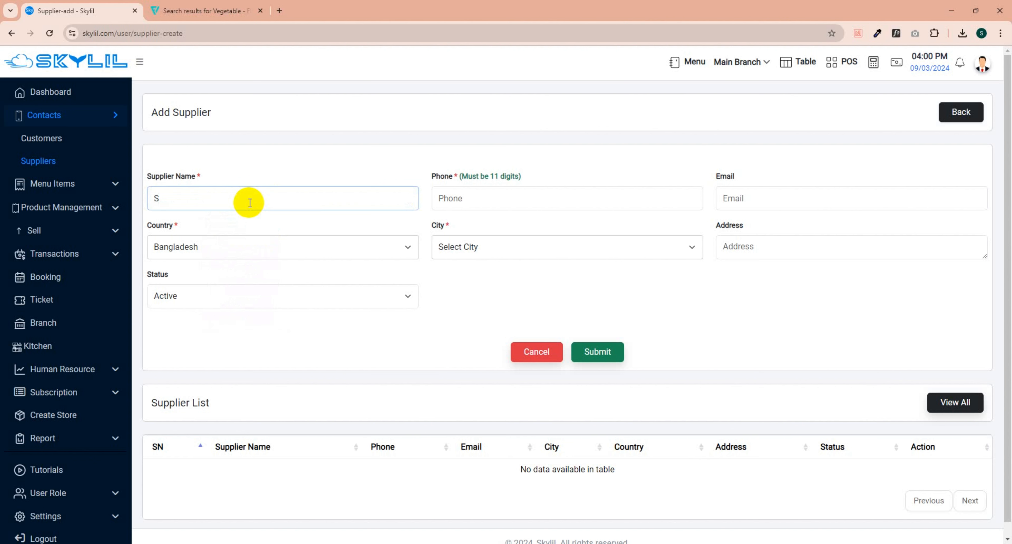
Step: Enter the supplier's 11-digit phone number and check it
{"action": "left_click", "coordinate": [548, 200]}
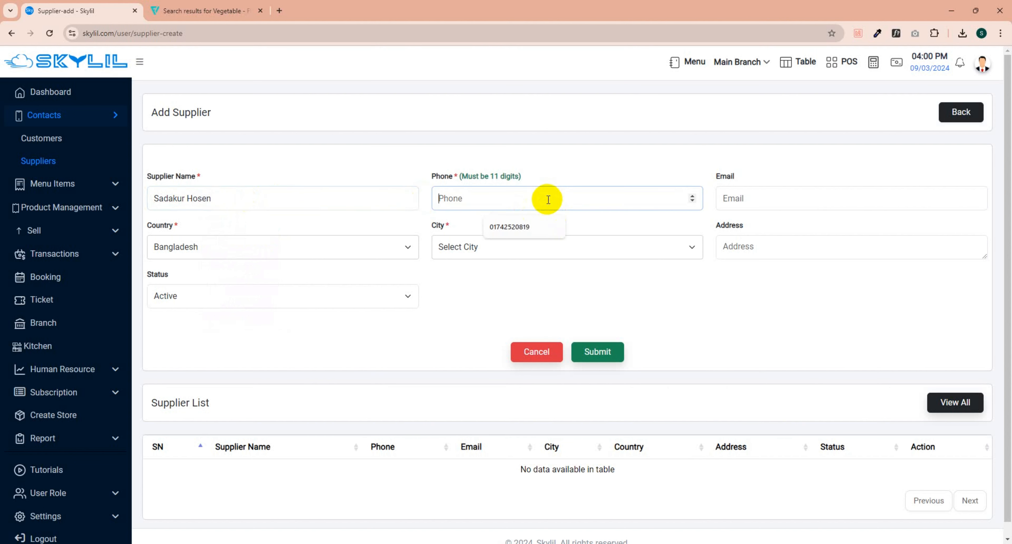
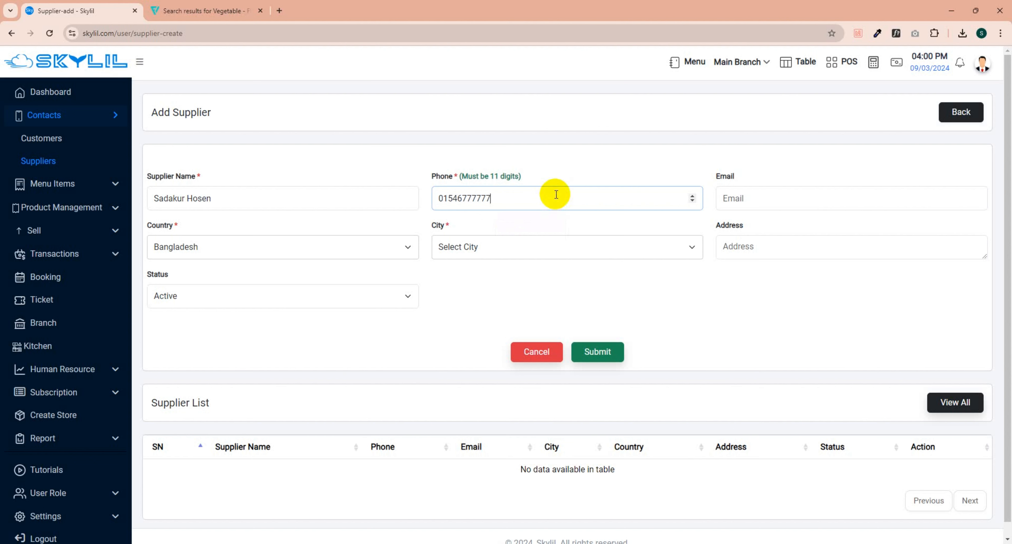
{"action": "left_click_drag", "start_coordinate": [512, 193], "coordinate": [423, 194]}
{"action": "left_click", "coordinate": [513, 194]}
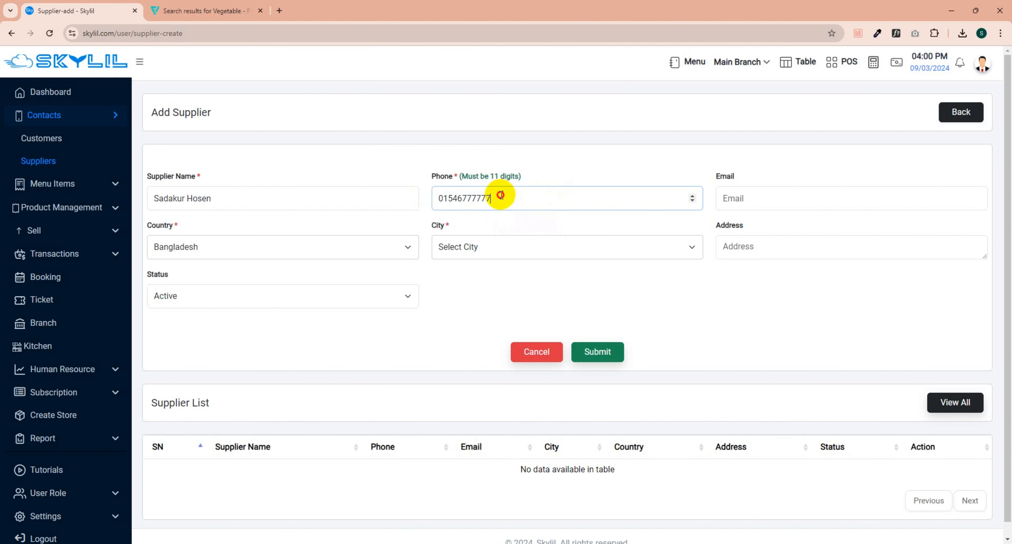
{"action": "double_click", "coordinate": [483, 200]}
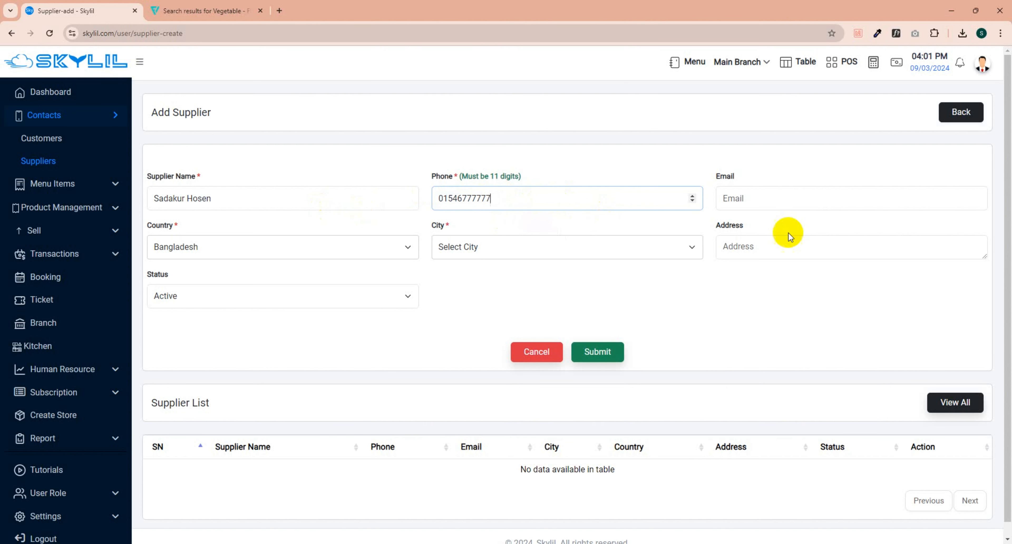
{"action": "left_click", "coordinate": [767, 197]}
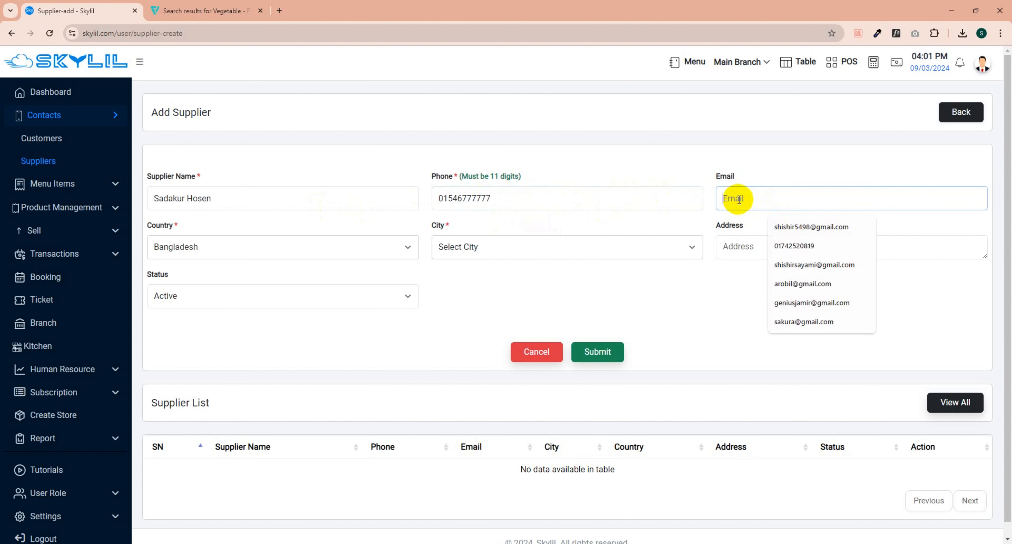
Step: Set the supplier's city to Dhaka by searching 'dha'
{"action": "left_click", "coordinate": [585, 257]}
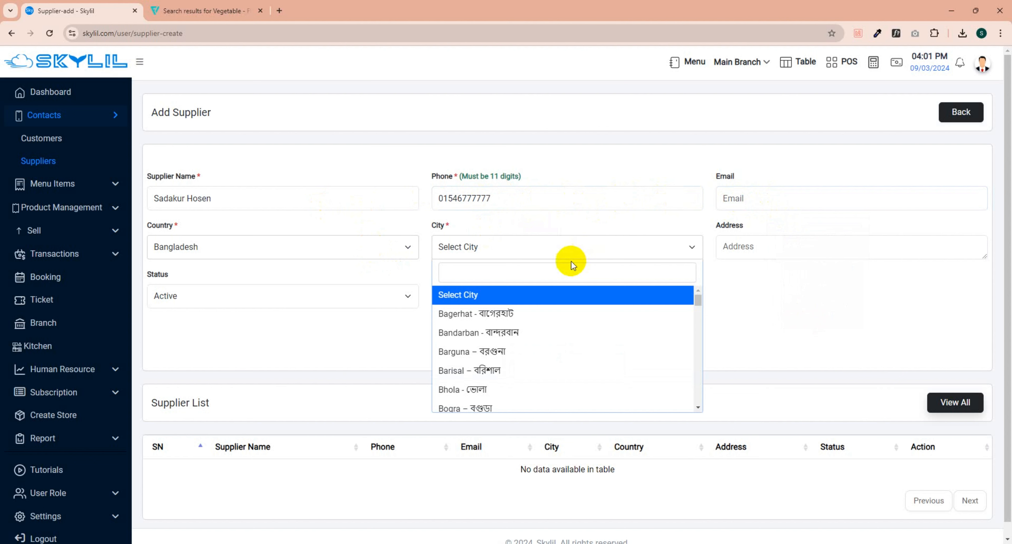
{"action": "left_click", "coordinate": [540, 268]}
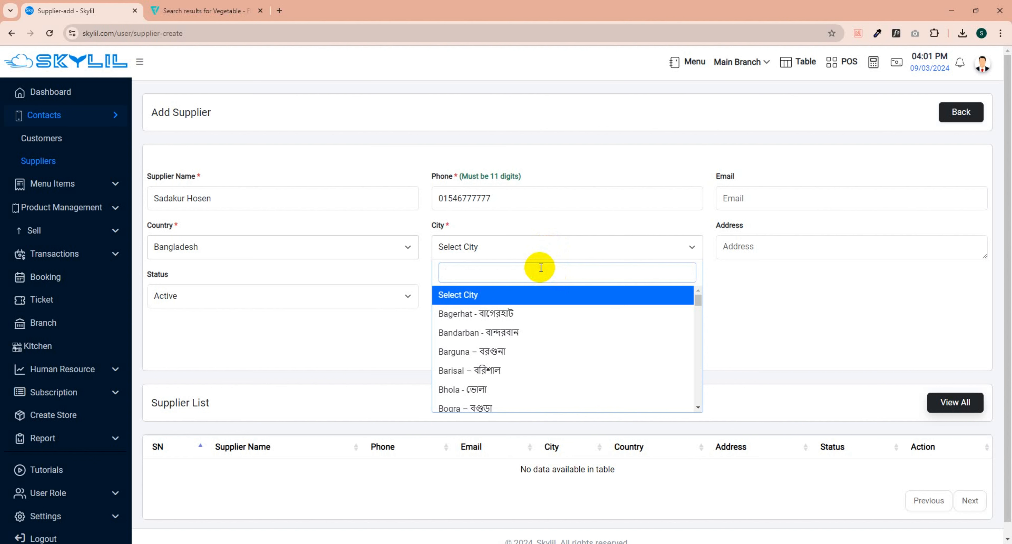
{"action": "type", "text": "dha"}
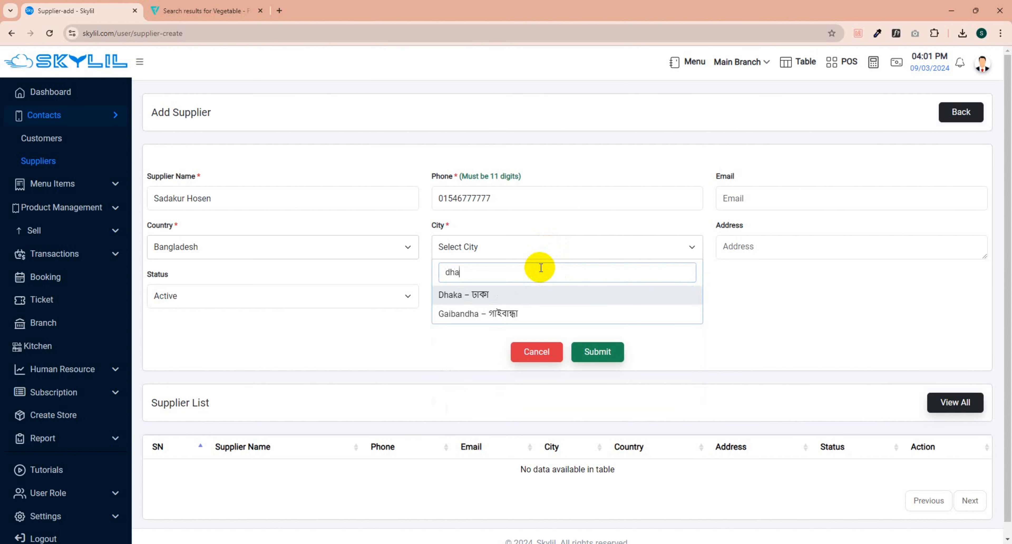
{"action": "left_click", "coordinate": [483, 298]}
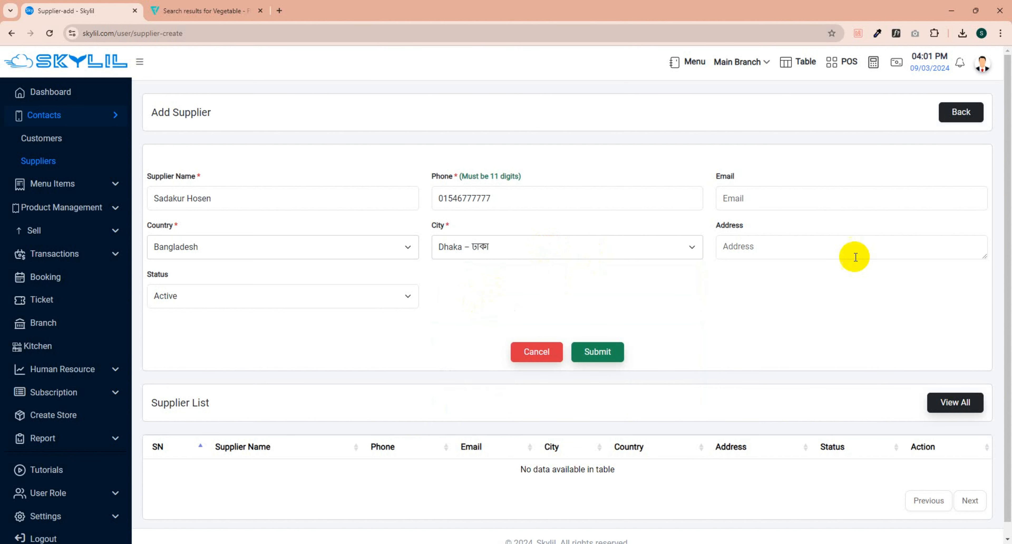
Step: Enter the supplier's street address, capitalising its second word
{"action": "left_click", "coordinate": [788, 249]}
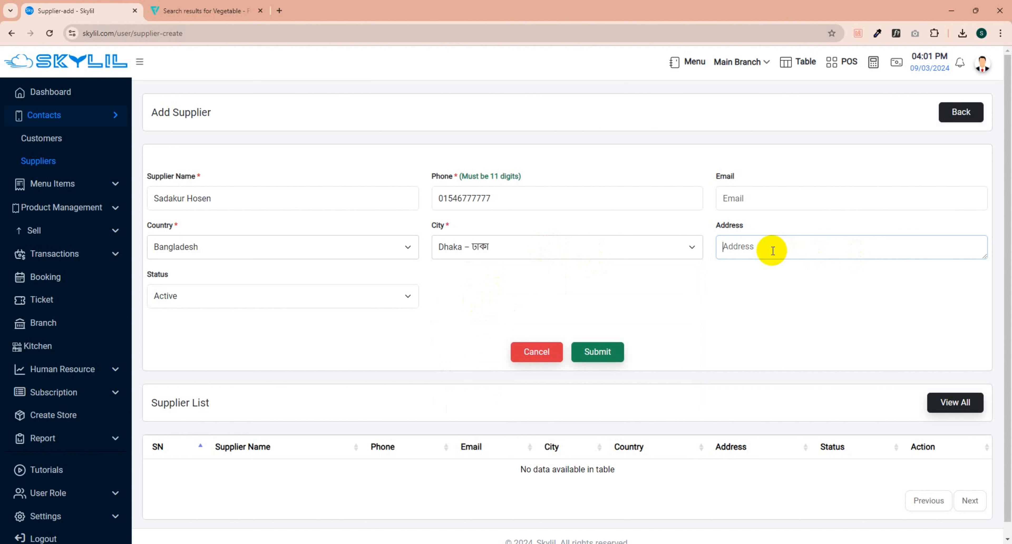
{"action": "type", "text": "Karwan bazar"}
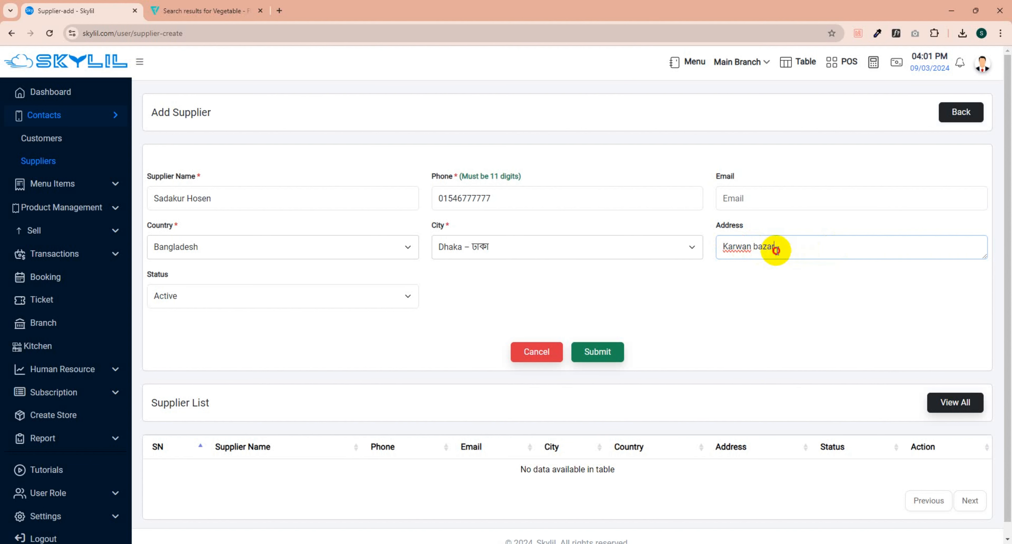
{"action": "left_click", "coordinate": [757, 246]}
{"action": "key", "text": "BackSpace"}
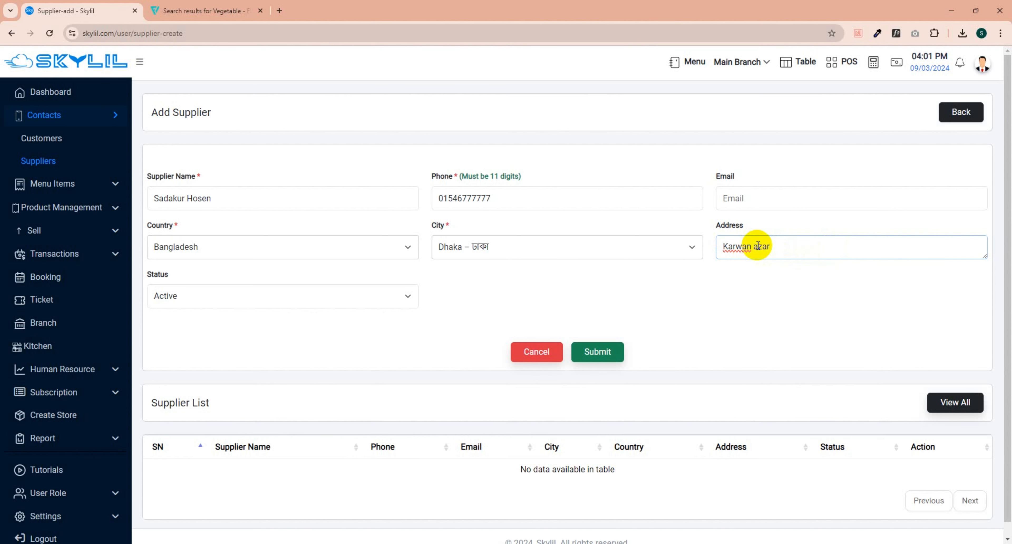
{"action": "type", "text": "B"}
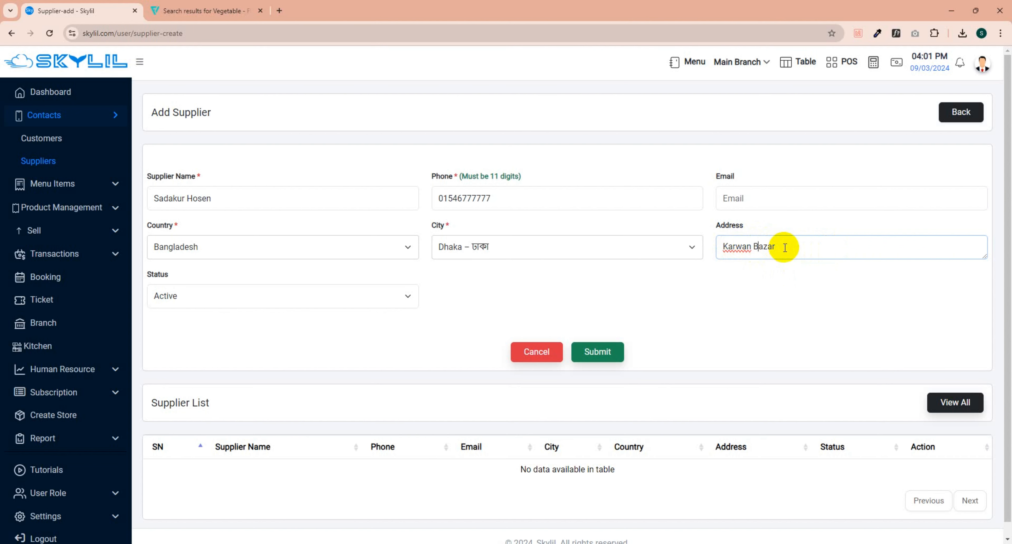
{"action": "mouse_move", "coordinate": [984, 257]}
{"action": "left_mouse_down"}
{"action": "mouse_move", "coordinate": [980, 338]}
{"action": "mouse_move", "coordinate": [968, 246]}
{"action": "left_mouse_up"}
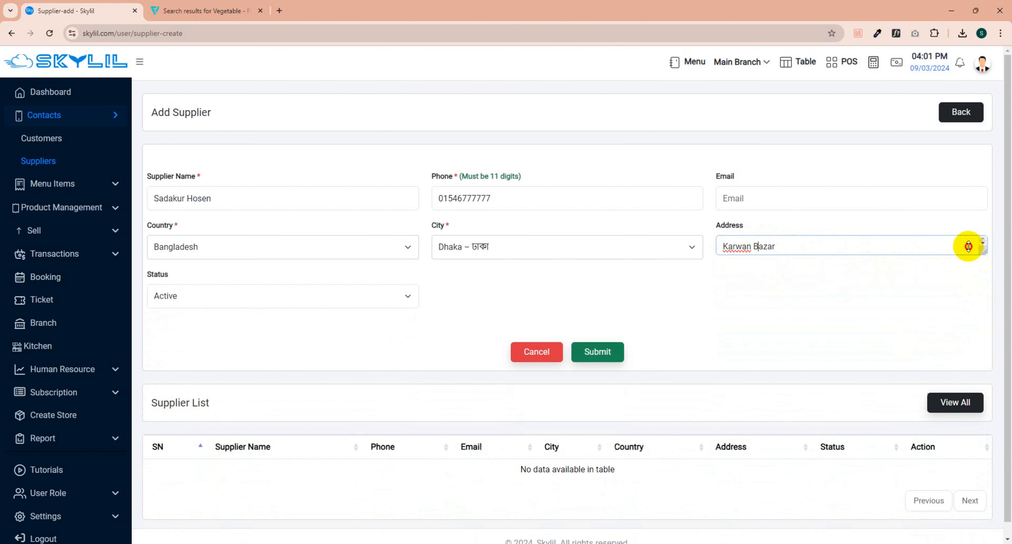
Step: Leave the supplier's status Active and submit the new supplier
{"action": "left_click", "coordinate": [367, 294]}
{"action": "left_click", "coordinate": [370, 295]}
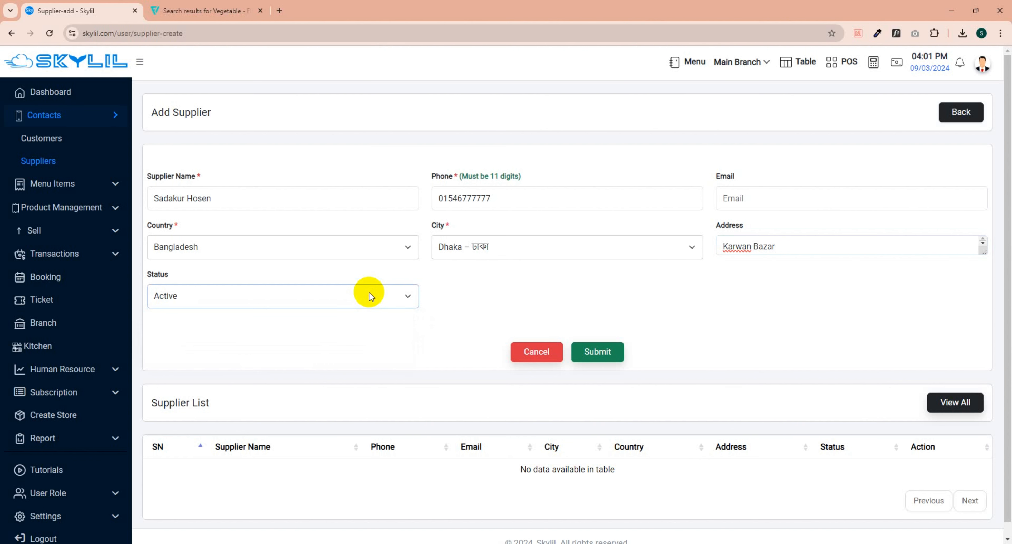
{"action": "left_click", "coordinate": [369, 296]}
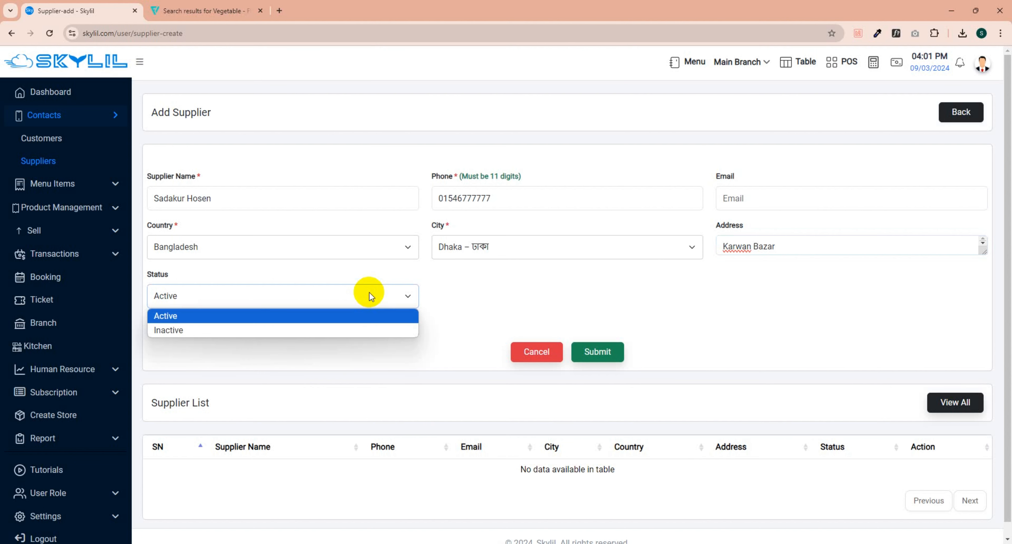
{"action": "left_click", "coordinate": [340, 316]}
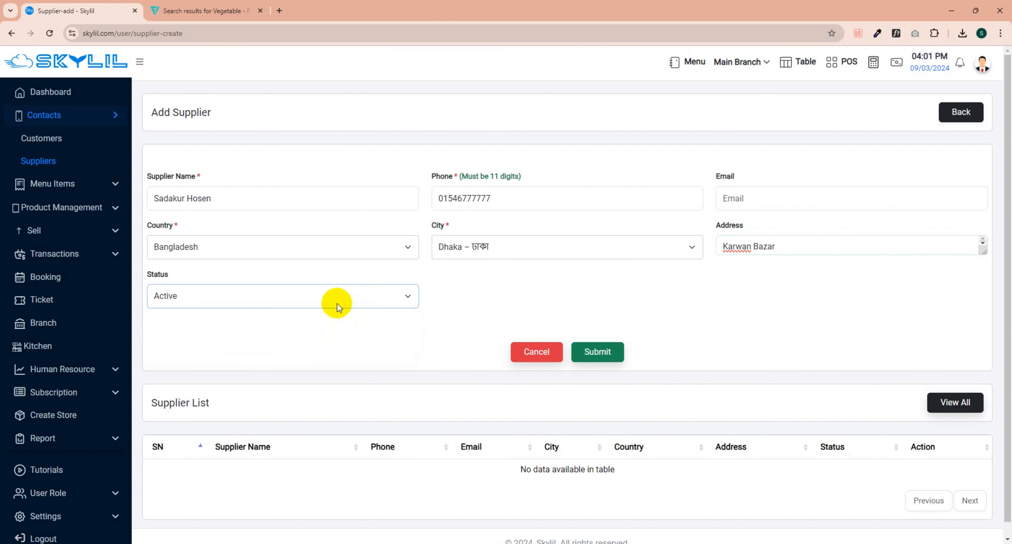
{"action": "left_click", "coordinate": [318, 303]}
{"action": "left_click", "coordinate": [317, 302]}
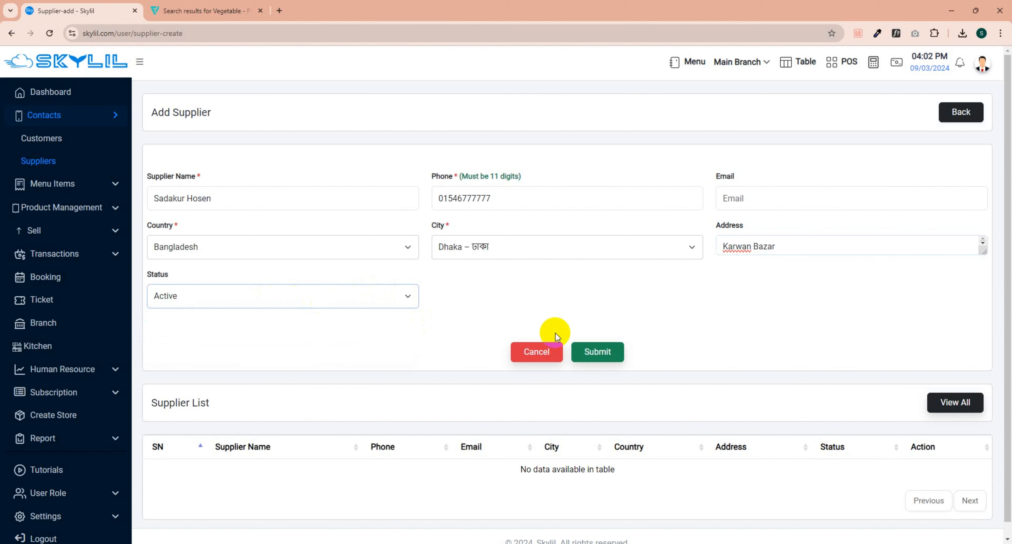
{"action": "left_click", "coordinate": [613, 363]}
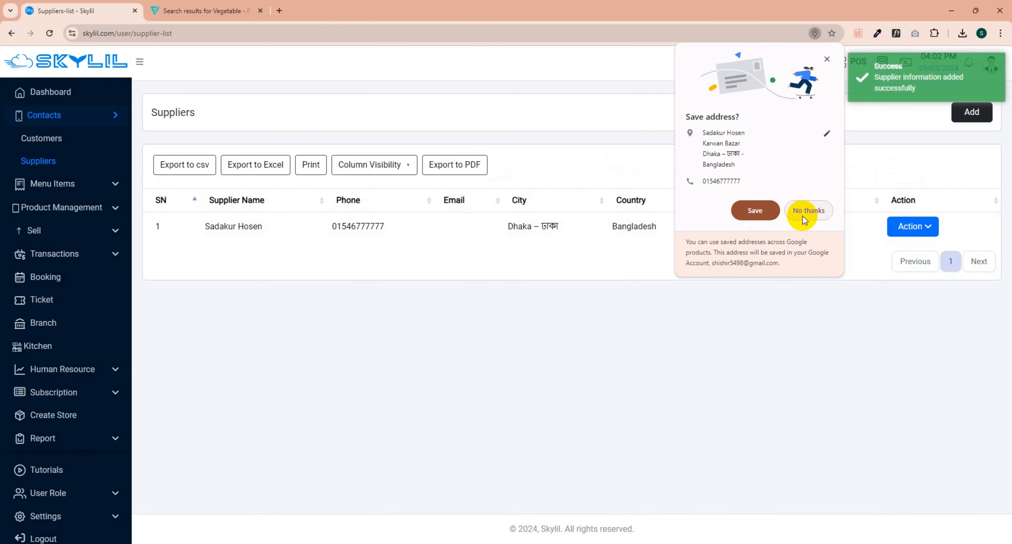
Step: Decline Chrome's Save address offer and open a blank Add Supplier form
{"action": "left_click", "coordinate": [803, 211]}
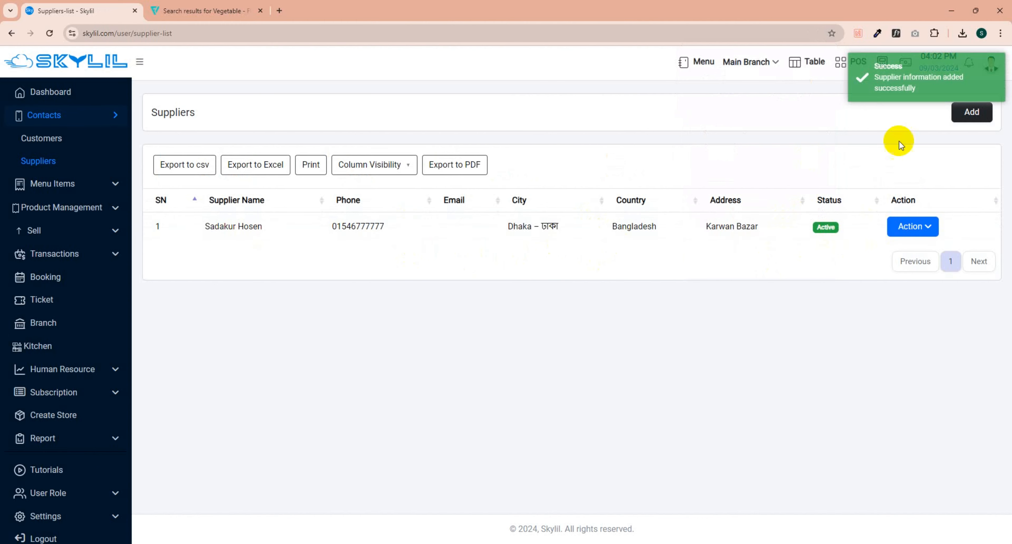
{"action": "left_click", "coordinate": [971, 112]}
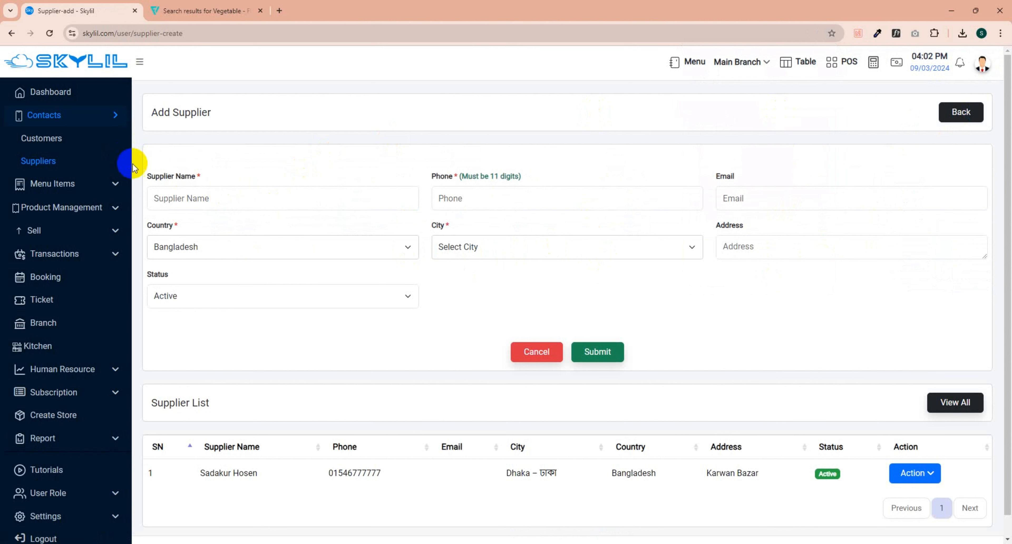
{"action": "left_click", "coordinate": [255, 200]}
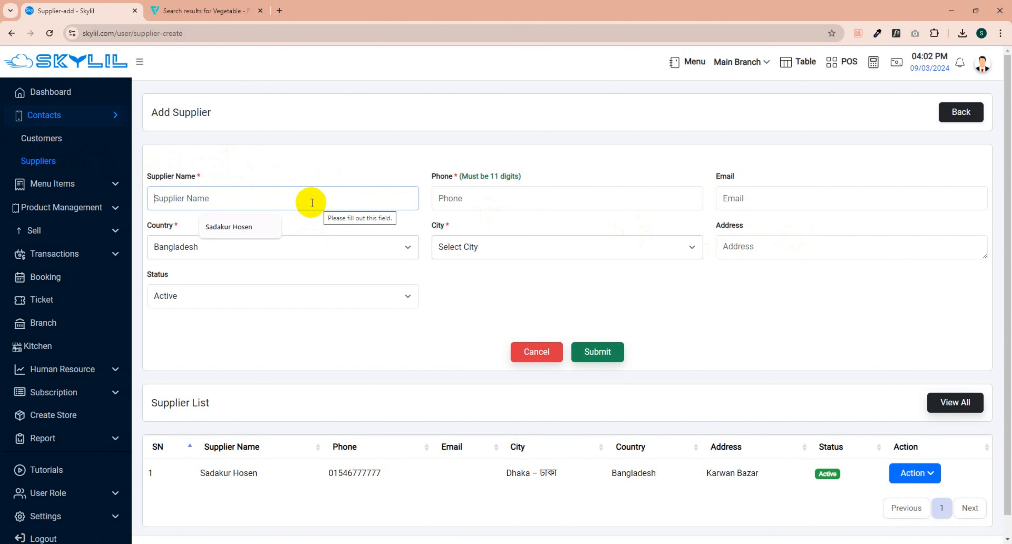
Step: Bring up the Action menu with edit and delete options for the Dhaka supplier
{"action": "scroll", "coordinate": [707, 244], "scroll_direction": "down", "scroll_amount": 1}
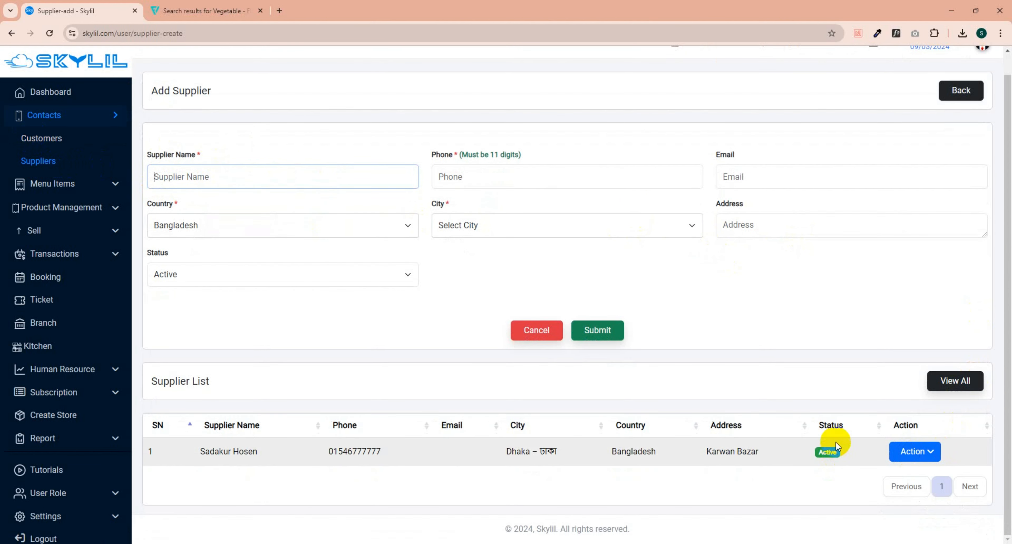
{"action": "left_click", "coordinate": [928, 454]}
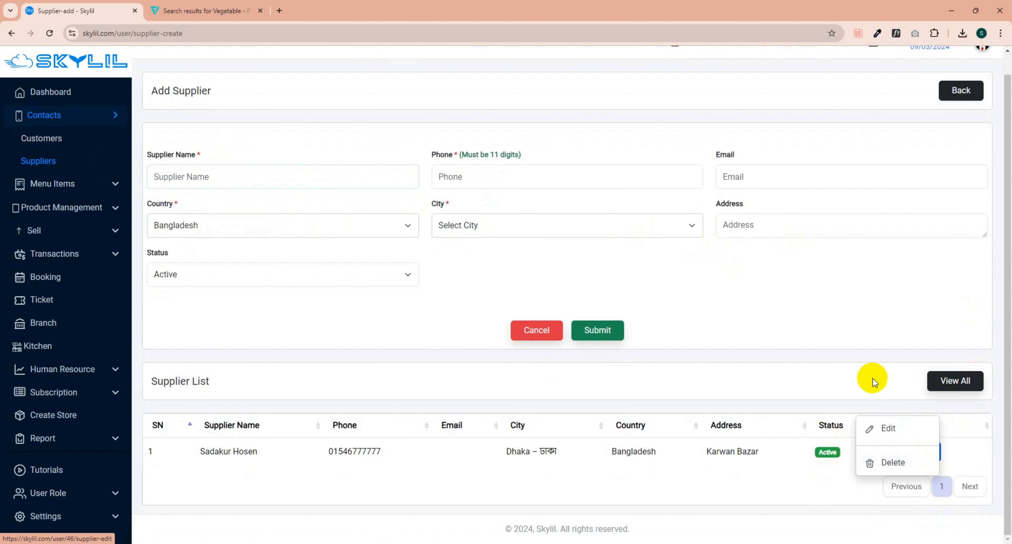
{"action": "left_click", "coordinate": [865, 379]}
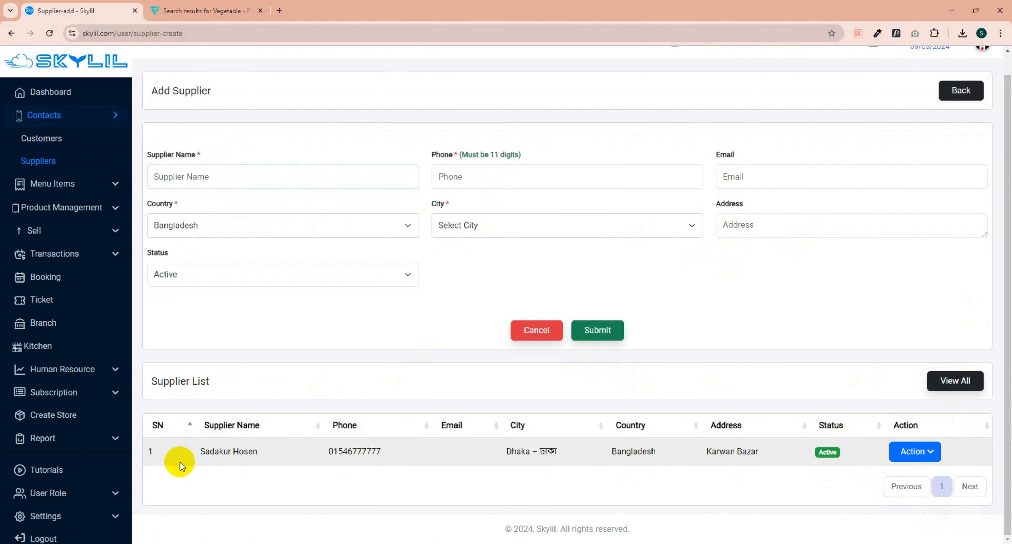
{"action": "left_click", "coordinate": [936, 463]}
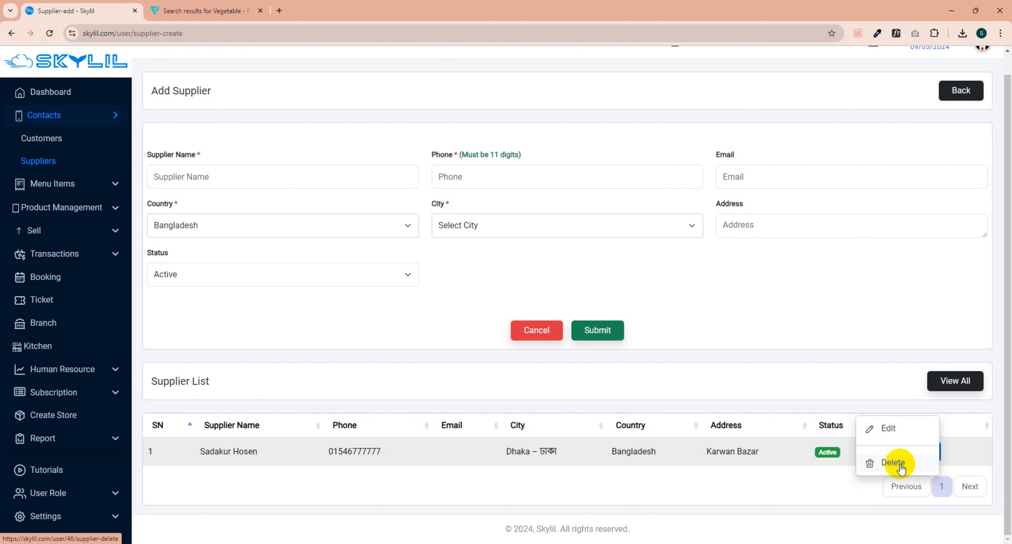
{"action": "left_click", "coordinate": [834, 455]}
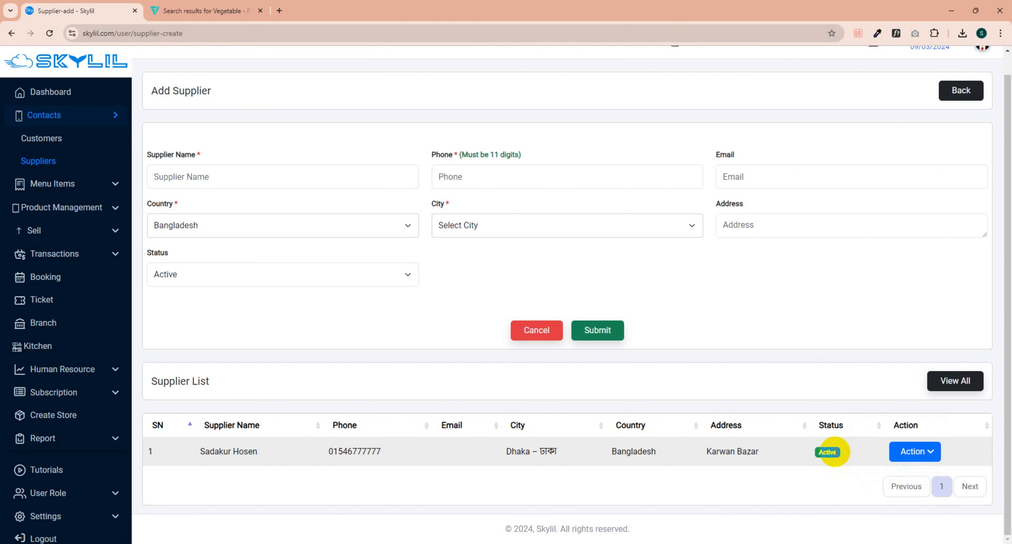
{"action": "left_click", "coordinate": [904, 457]}
{"action": "left_click", "coordinate": [815, 459]}
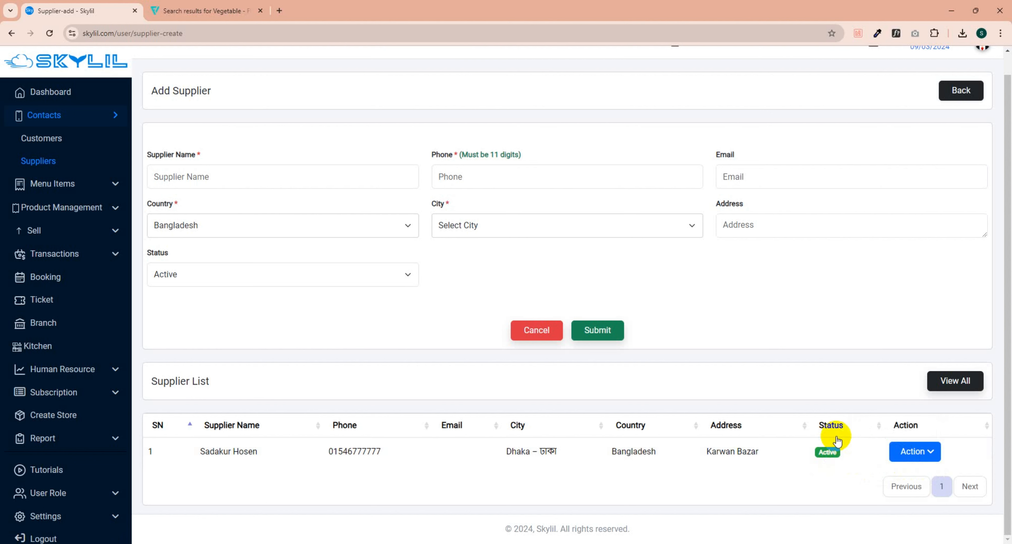
{"action": "left_click", "coordinate": [905, 455]}
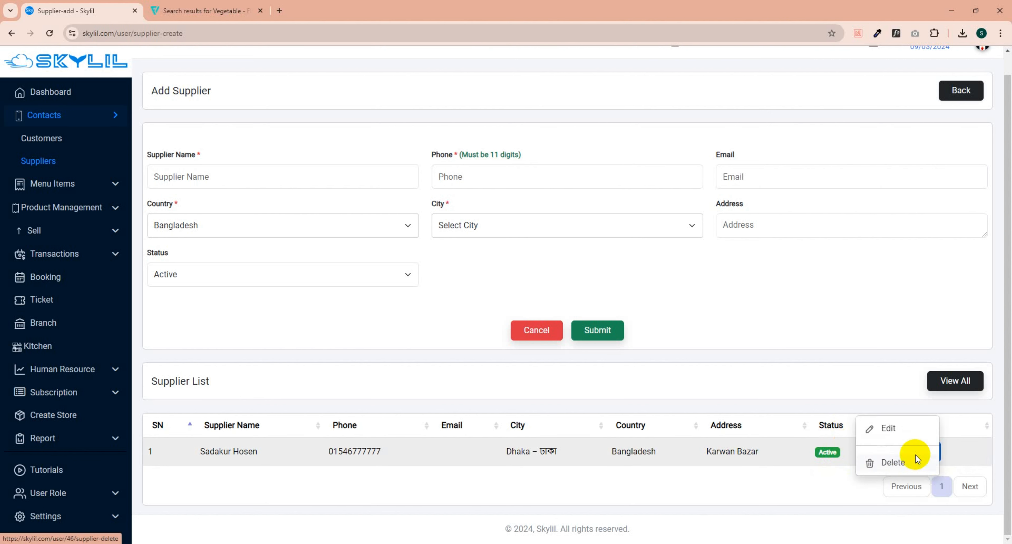
Step: Edit the Dhaka supplier, change its Status to Inactive, and update
{"action": "left_click", "coordinate": [890, 430]}
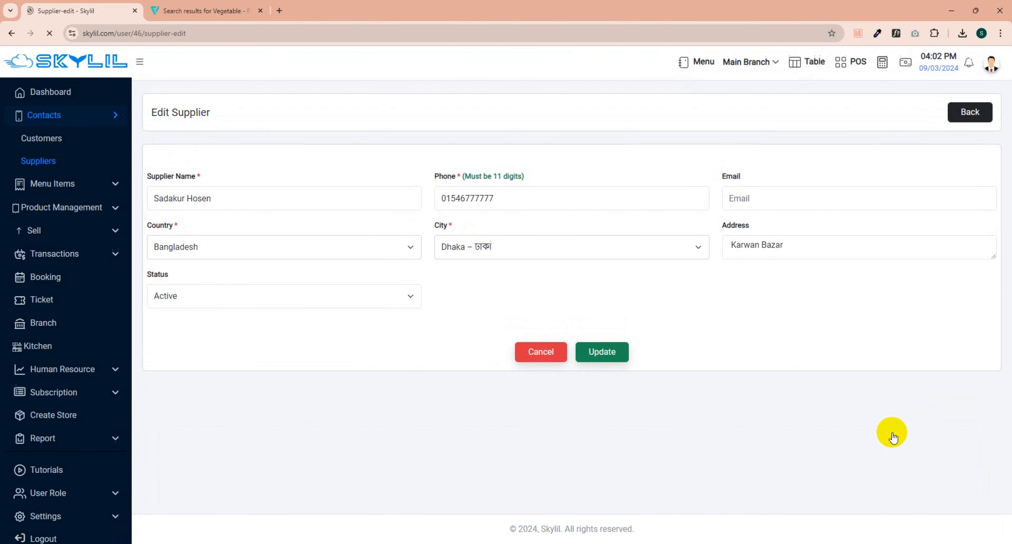
{"action": "left_click", "coordinate": [292, 299]}
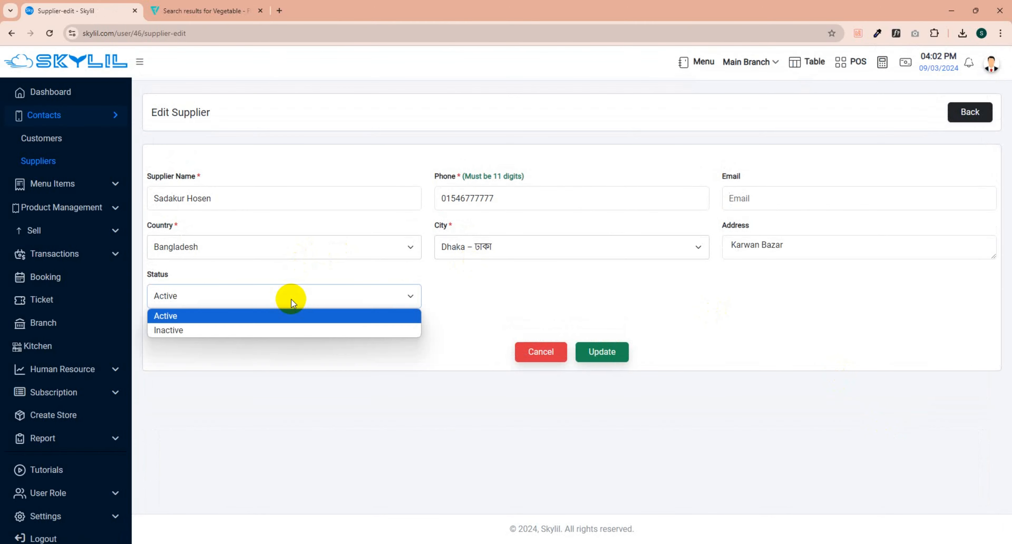
{"action": "left_click", "coordinate": [272, 325]}
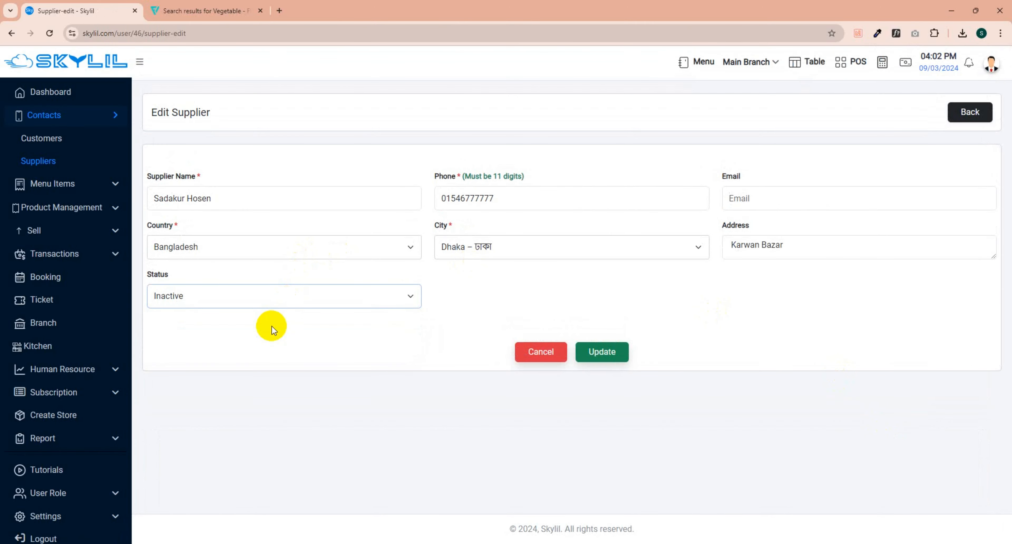
{"action": "left_click", "coordinate": [605, 352]}
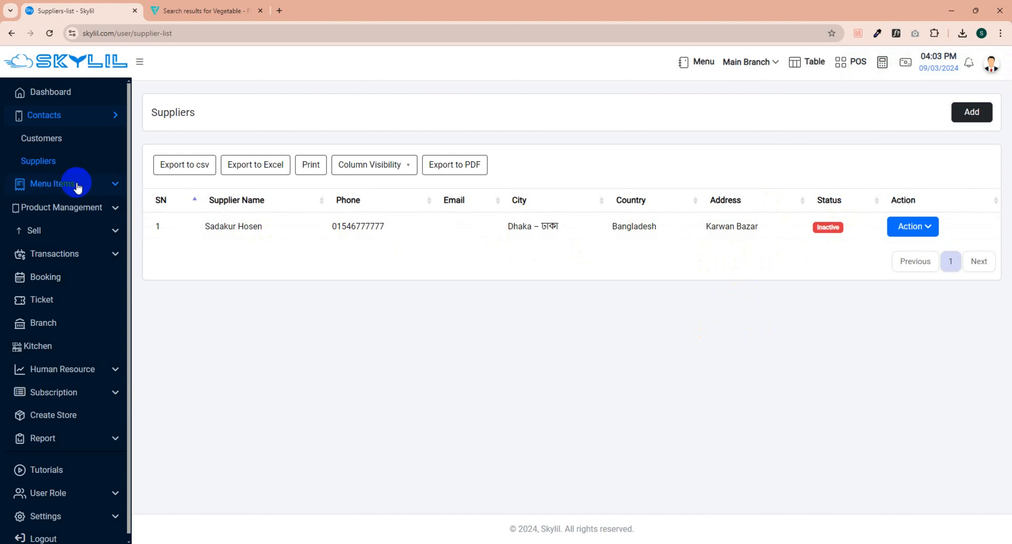
Step: Change the only customer's status to Inactive and save, then reopen Suppliers
{"action": "left_click", "coordinate": [35, 149]}
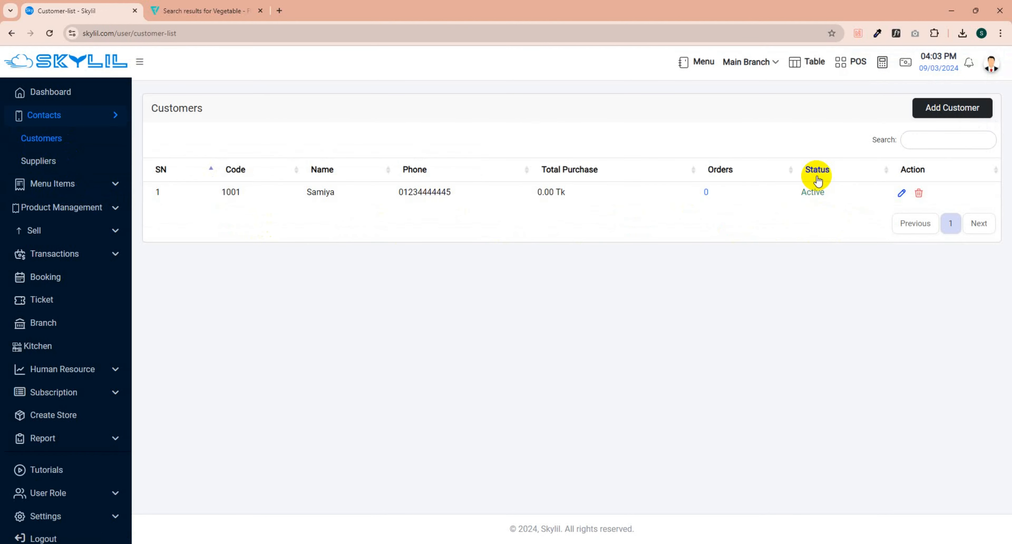
{"action": "left_click", "coordinate": [901, 196]}
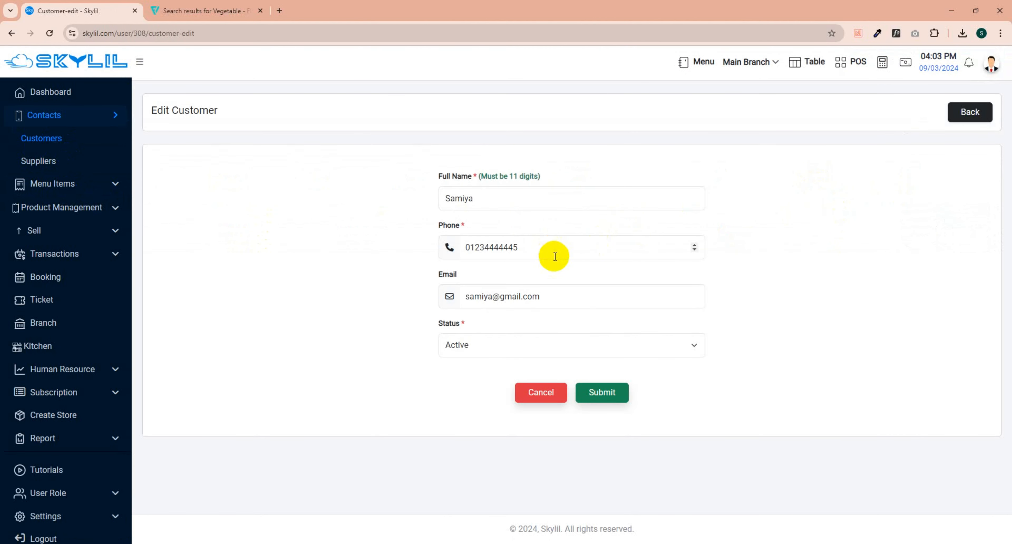
{"action": "left_click", "coordinate": [556, 343]}
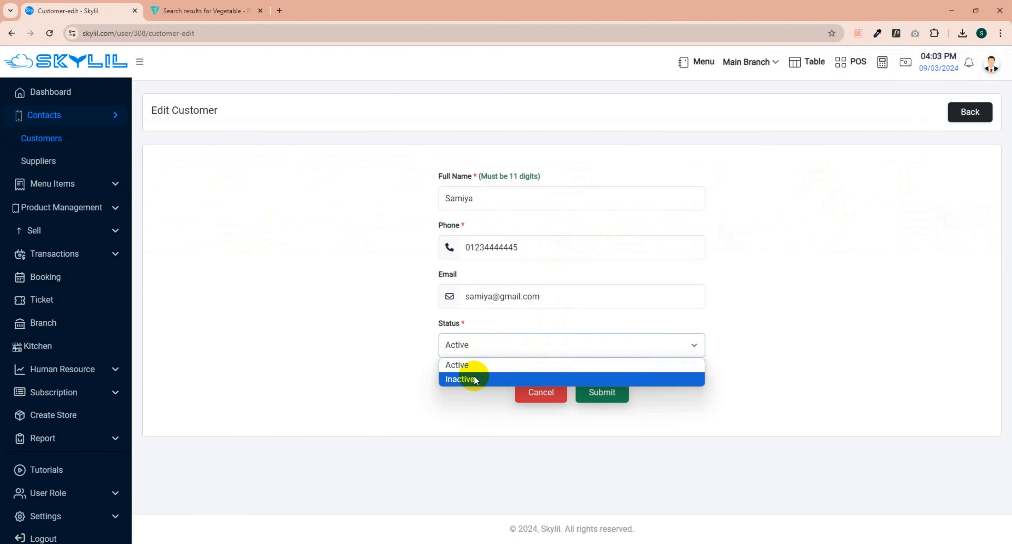
{"action": "left_click", "coordinate": [463, 380]}
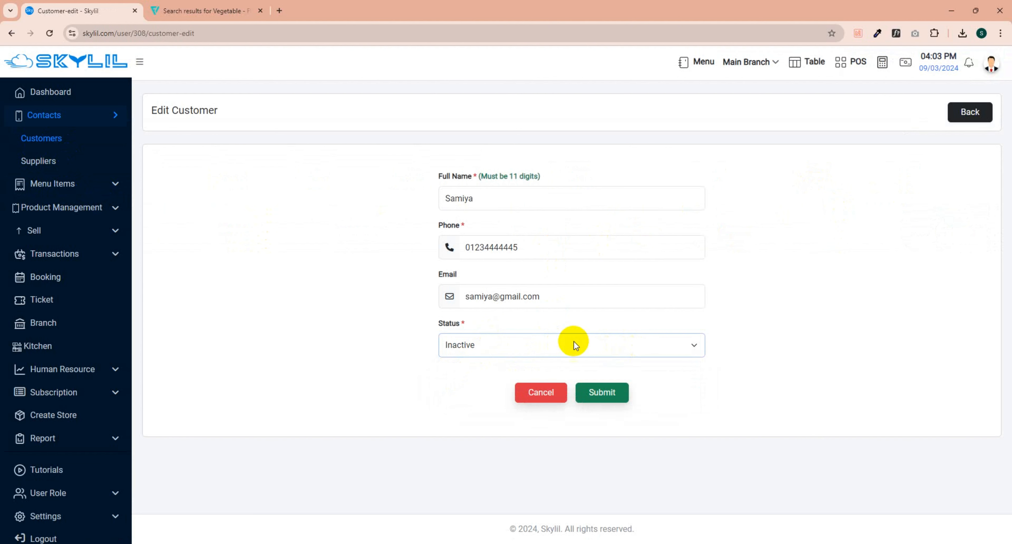
{"action": "left_click", "coordinate": [601, 393]}
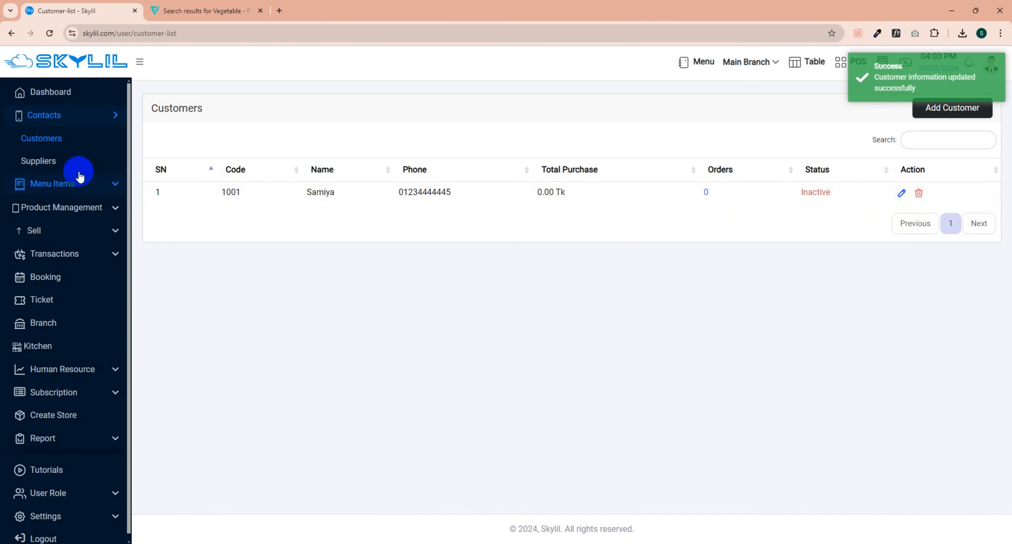
{"action": "left_click", "coordinate": [87, 168]}
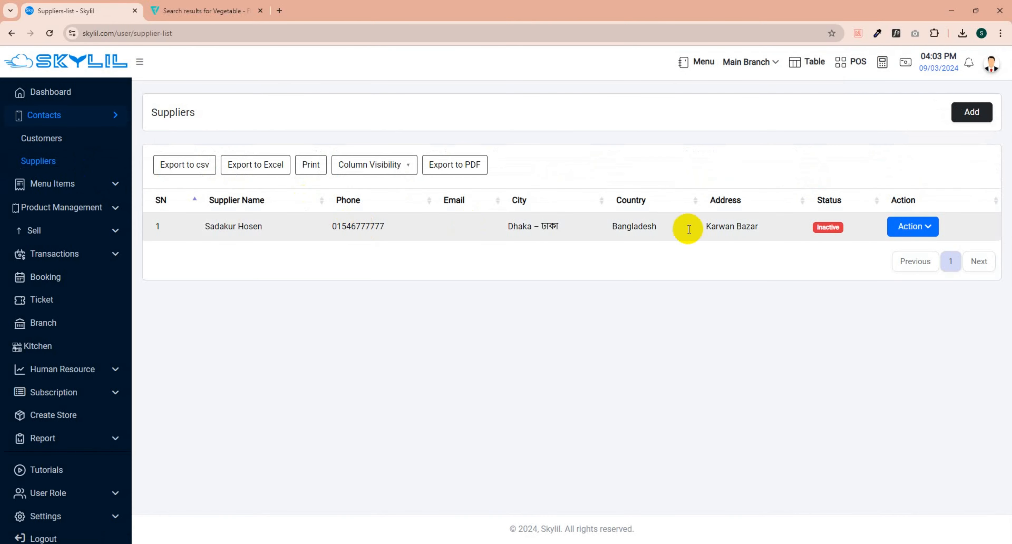
Step: Start a new supplier and enter the supplier's name with a capitalised first letter
{"action": "left_click", "coordinate": [970, 117]}
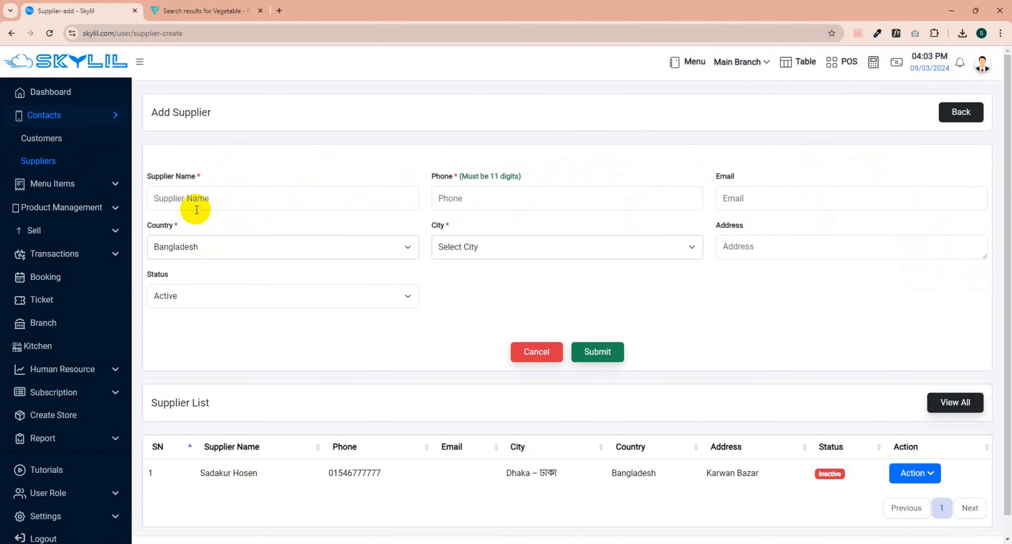
{"action": "left_click", "coordinate": [241, 197]}
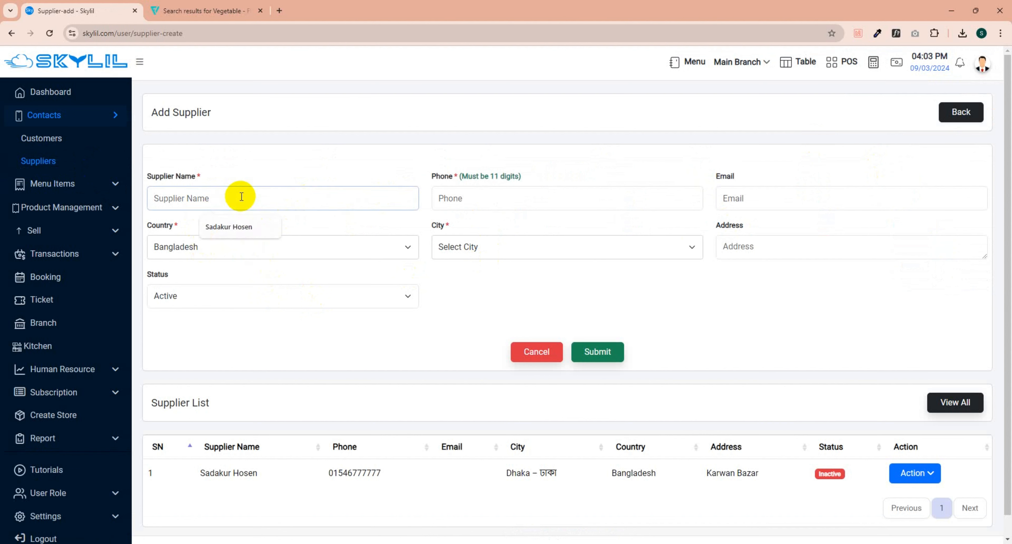
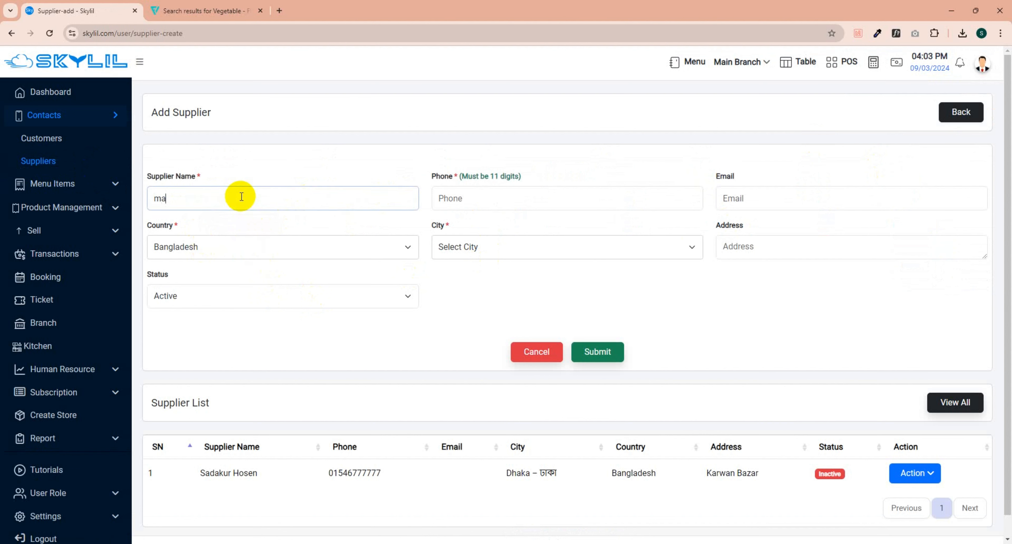
{"action": "left_click", "coordinate": [156, 200]}
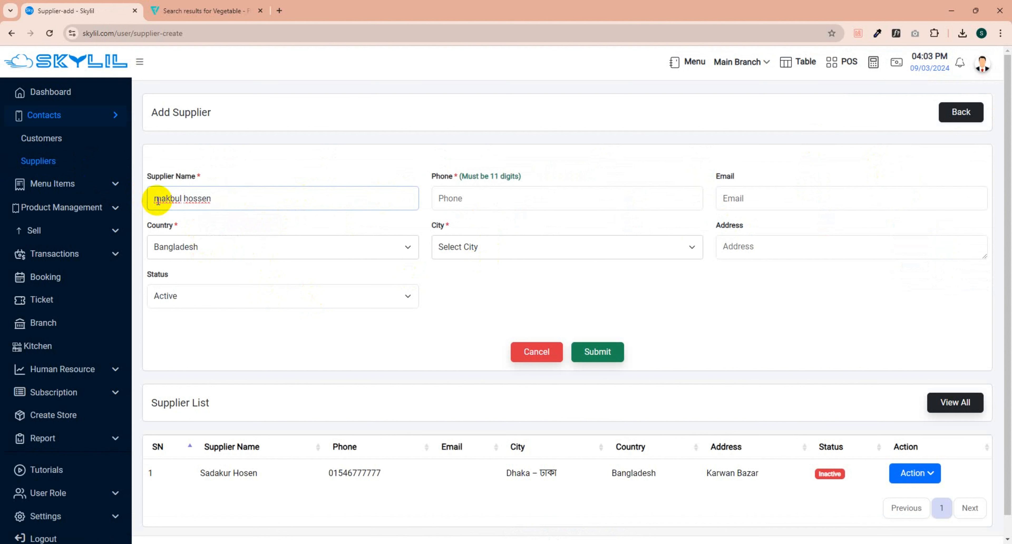
{"action": "key", "text": "Delete"}
{"action": "type", "text": "M"}
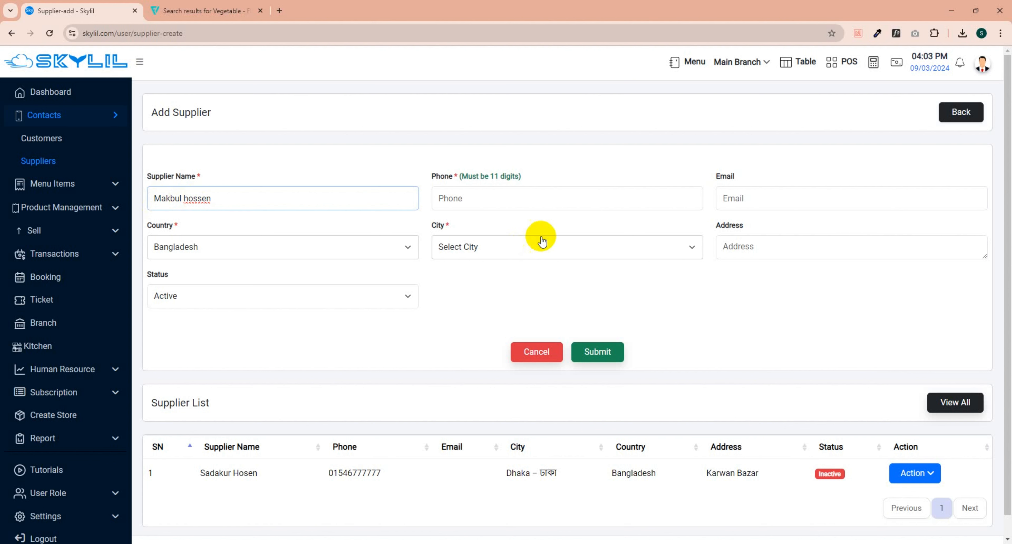
Step: Enter the phone number, choose Bagerhat as the city, fill in the address, and submit
{"action": "left_click", "coordinate": [497, 195]}
{"action": "type", "text": "01234567891"}
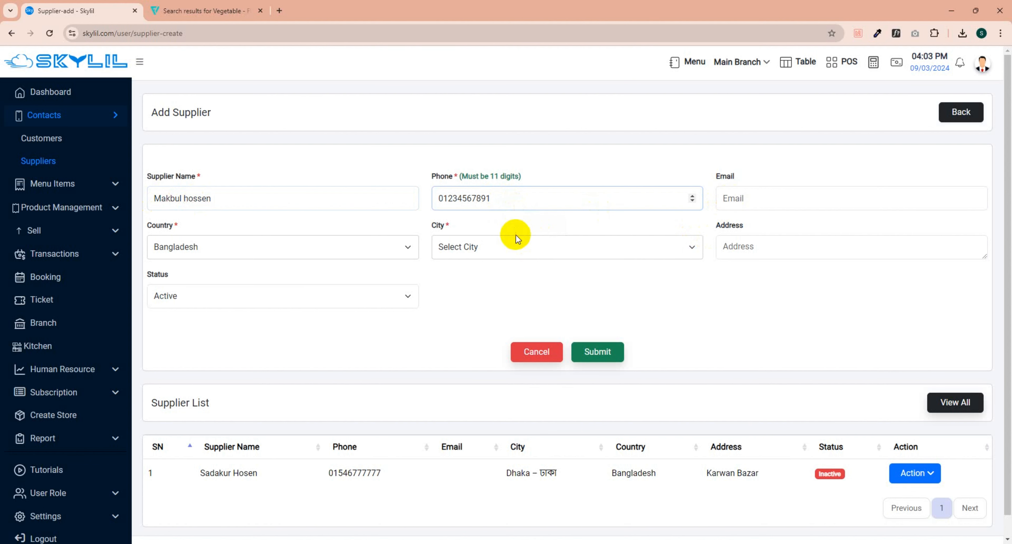
{"action": "left_click", "coordinate": [537, 251]}
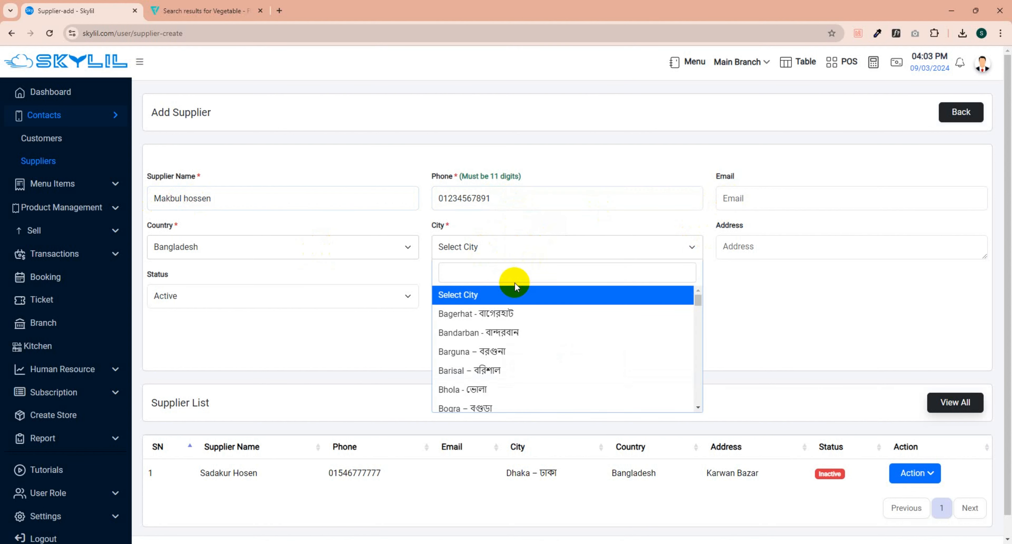
{"action": "left_click", "coordinate": [505, 316]}
{"action": "left_click", "coordinate": [744, 249]}
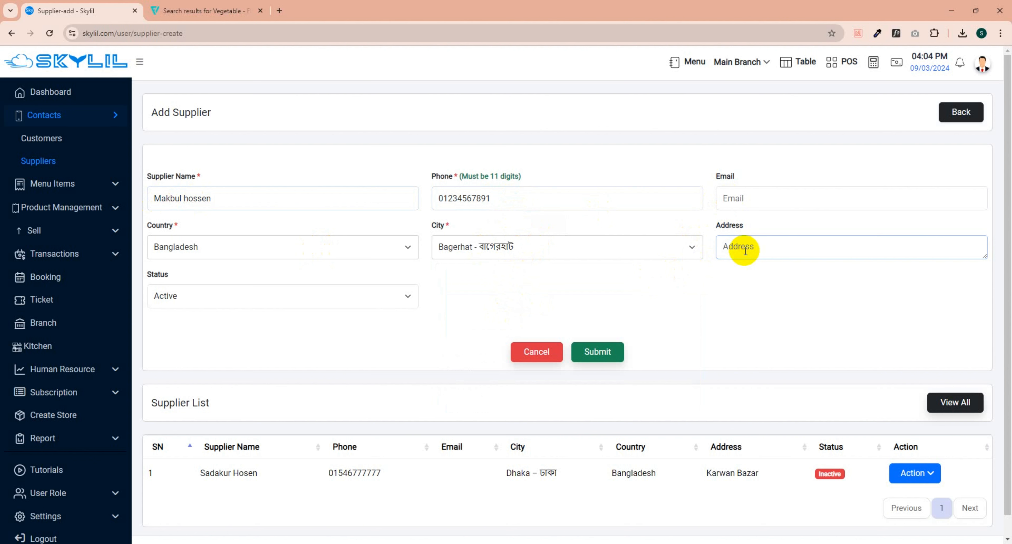
{"action": "type", "text": "bagerhat sadar."}
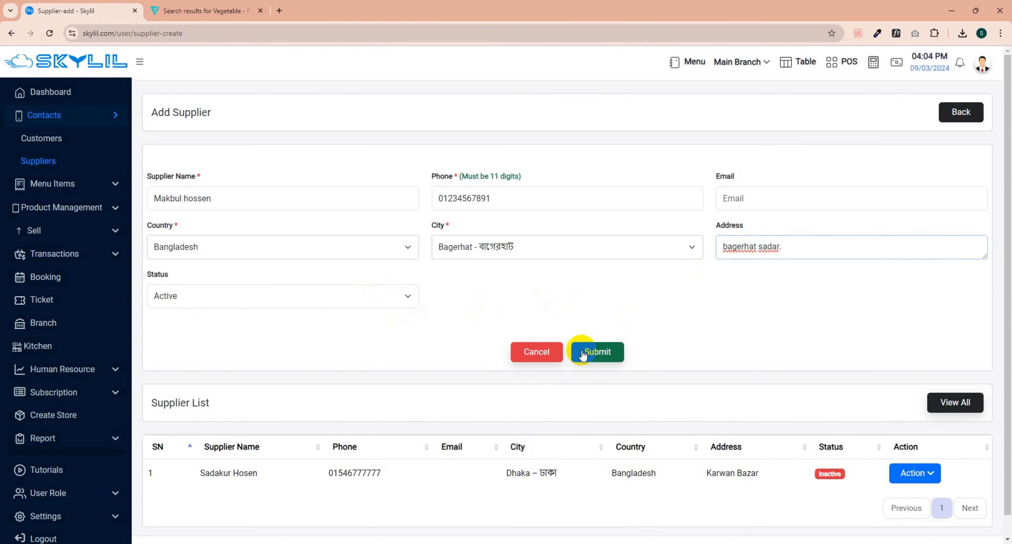
{"action": "left_click", "coordinate": [591, 353]}
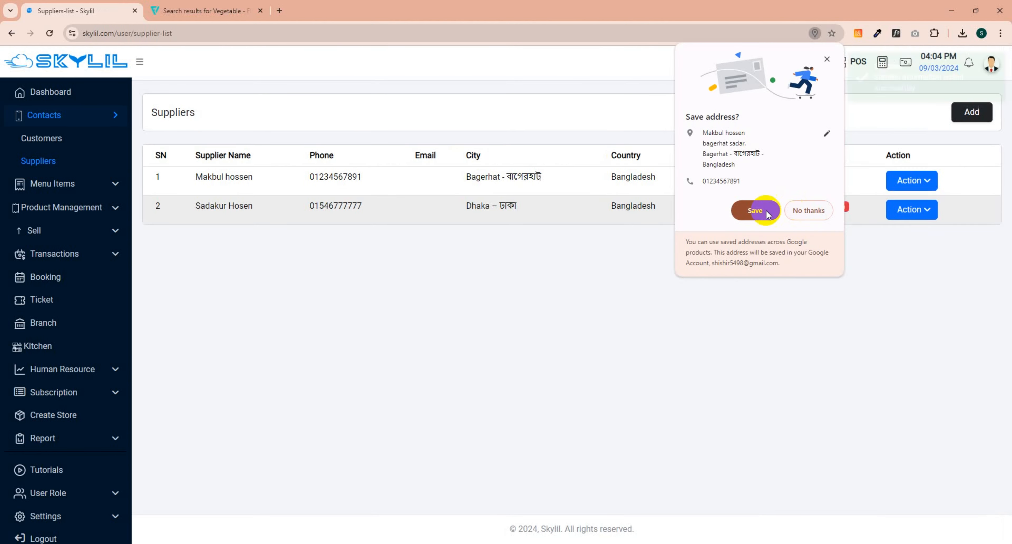
Step: Decline Chrome's Save address prompt and switch between the Suppliers and Customers lists
{"action": "left_click", "coordinate": [803, 210]}
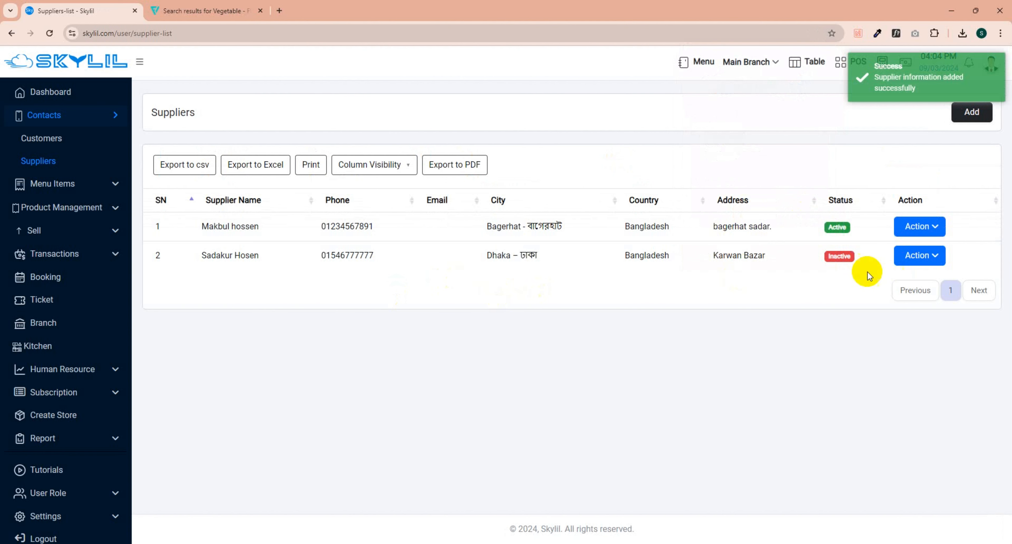
{"action": "left_click", "coordinate": [93, 165]}
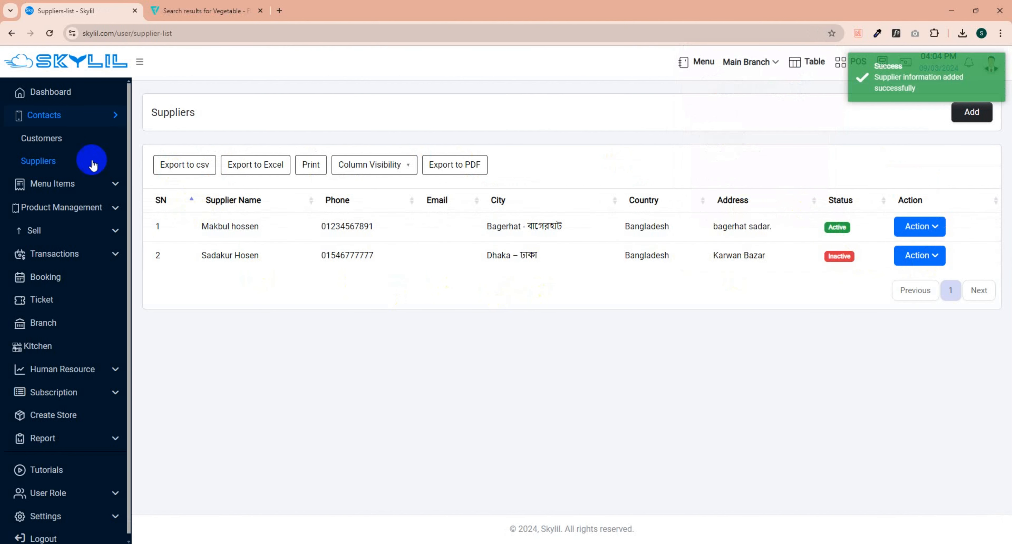
{"action": "left_click", "coordinate": [59, 139]}
{"action": "left_click", "coordinate": [53, 163]}
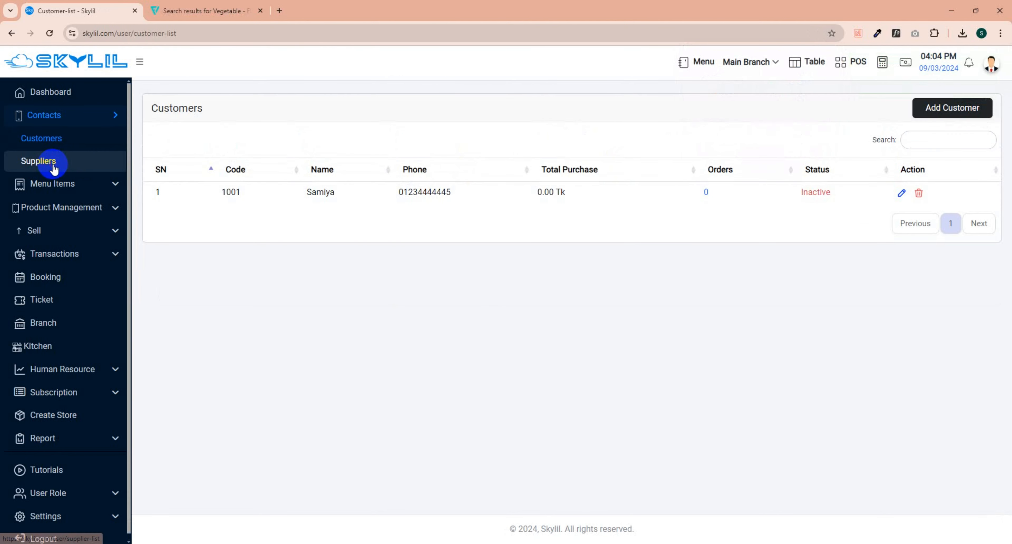